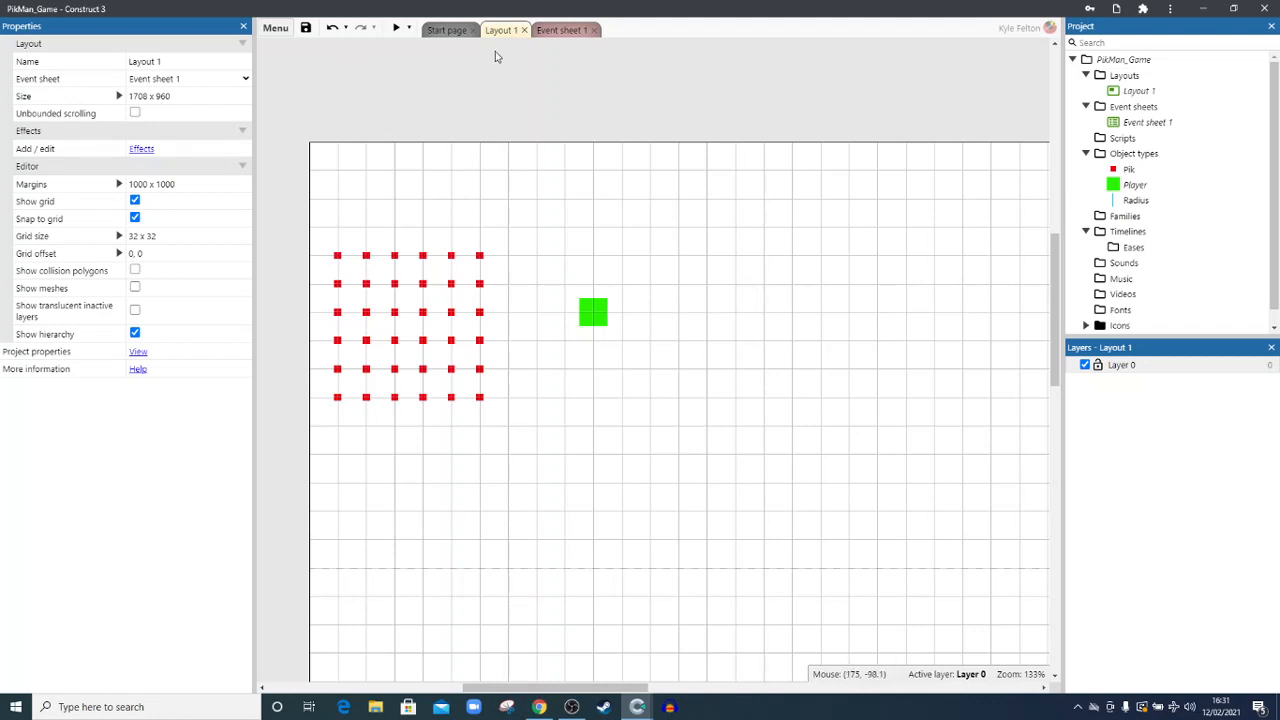
Preview Layout 1 to watch how the red Pik sprites follow the green player, and close the preview.
click(552, 40)
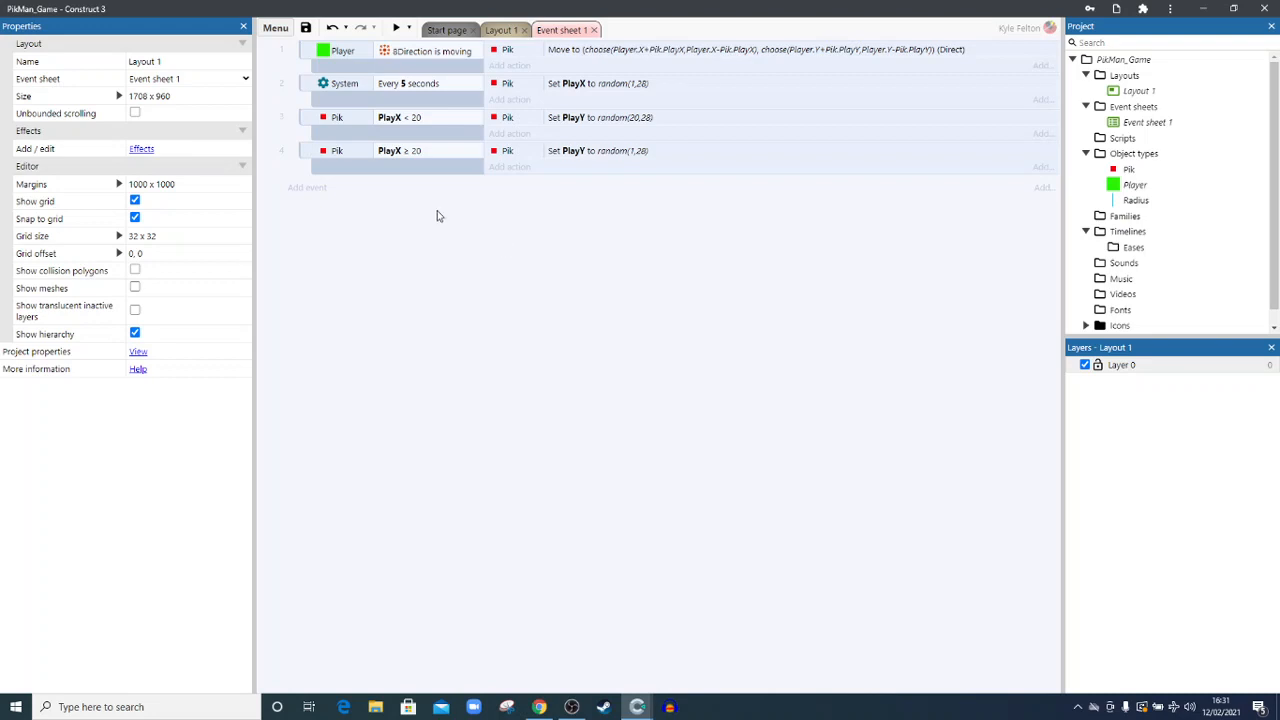
click(500, 30)
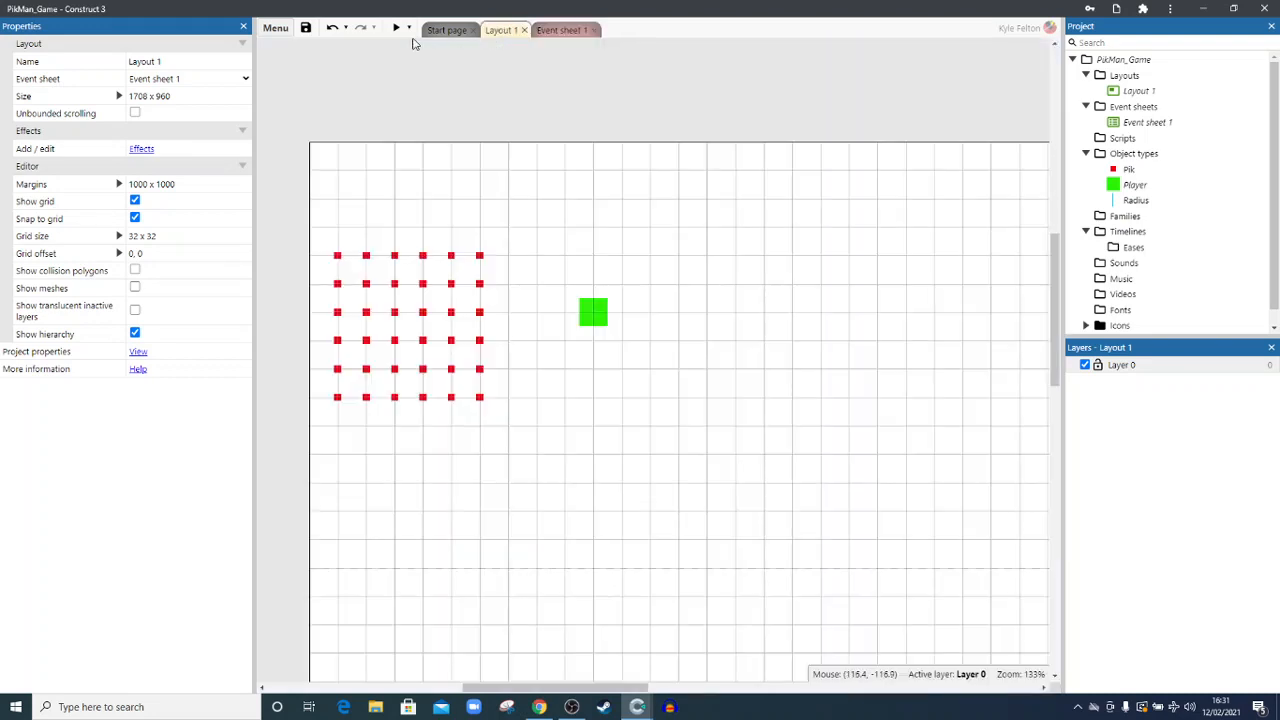
click(396, 28)
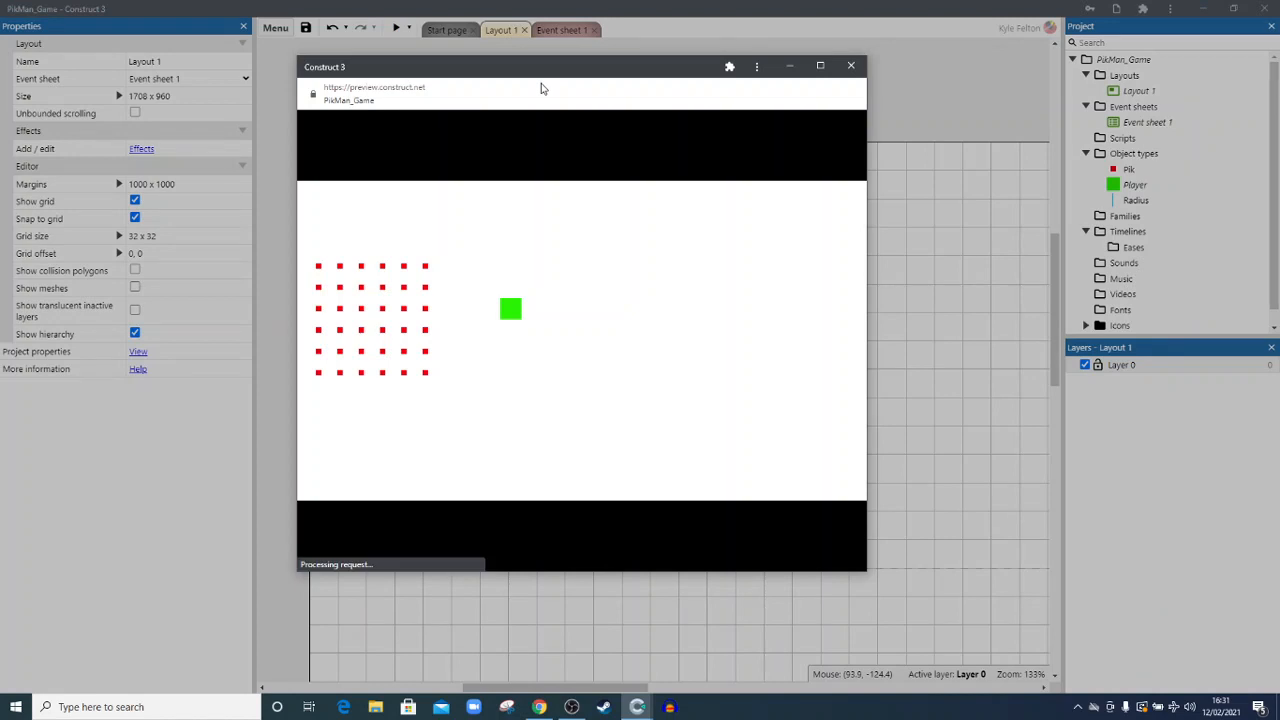
drag(546, 75, 568, 79)
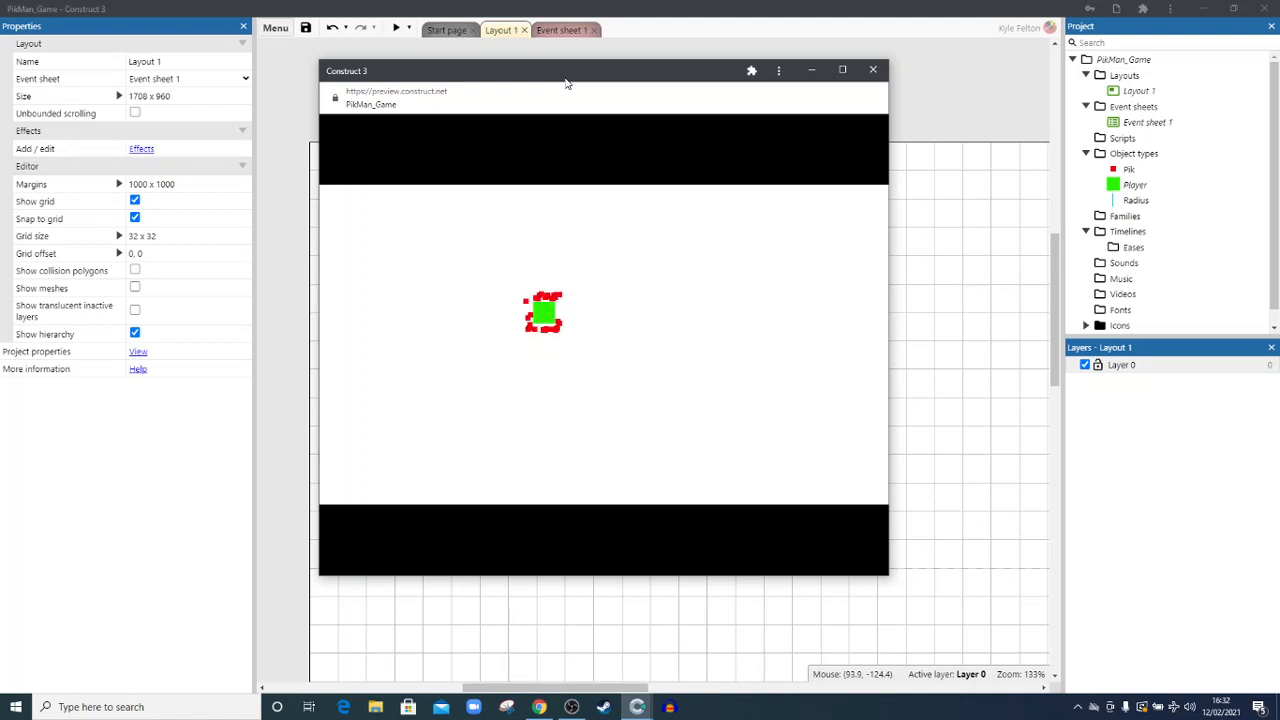
click(873, 70)
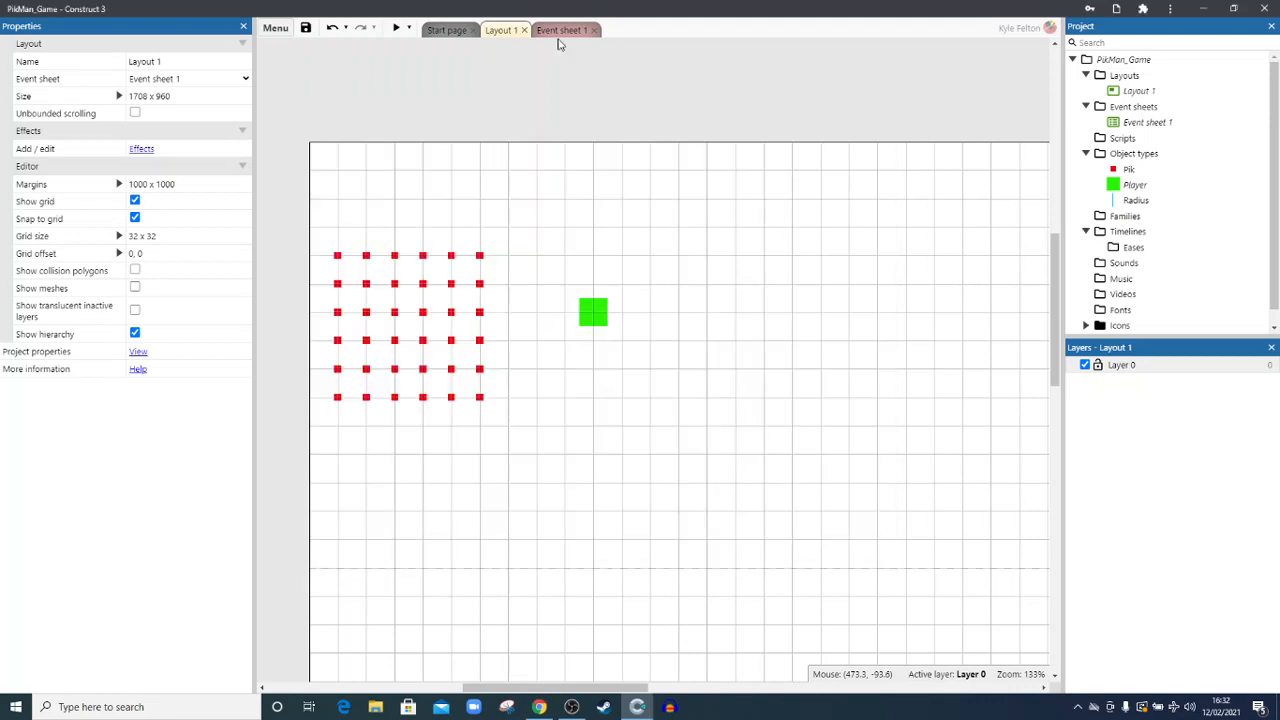
Examine the PlayX conditions and the random PlayY actions for Pik in Event sheet 1.
click(560, 30)
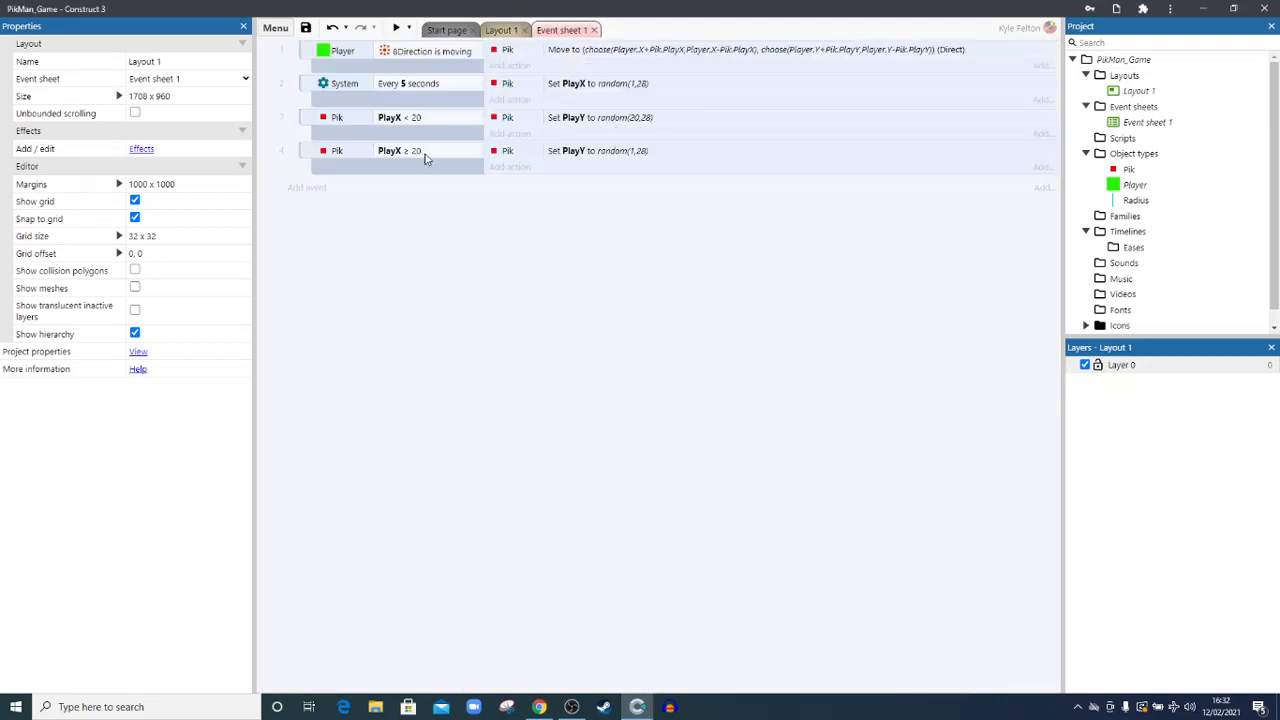
click(415, 122)
click(612, 124)
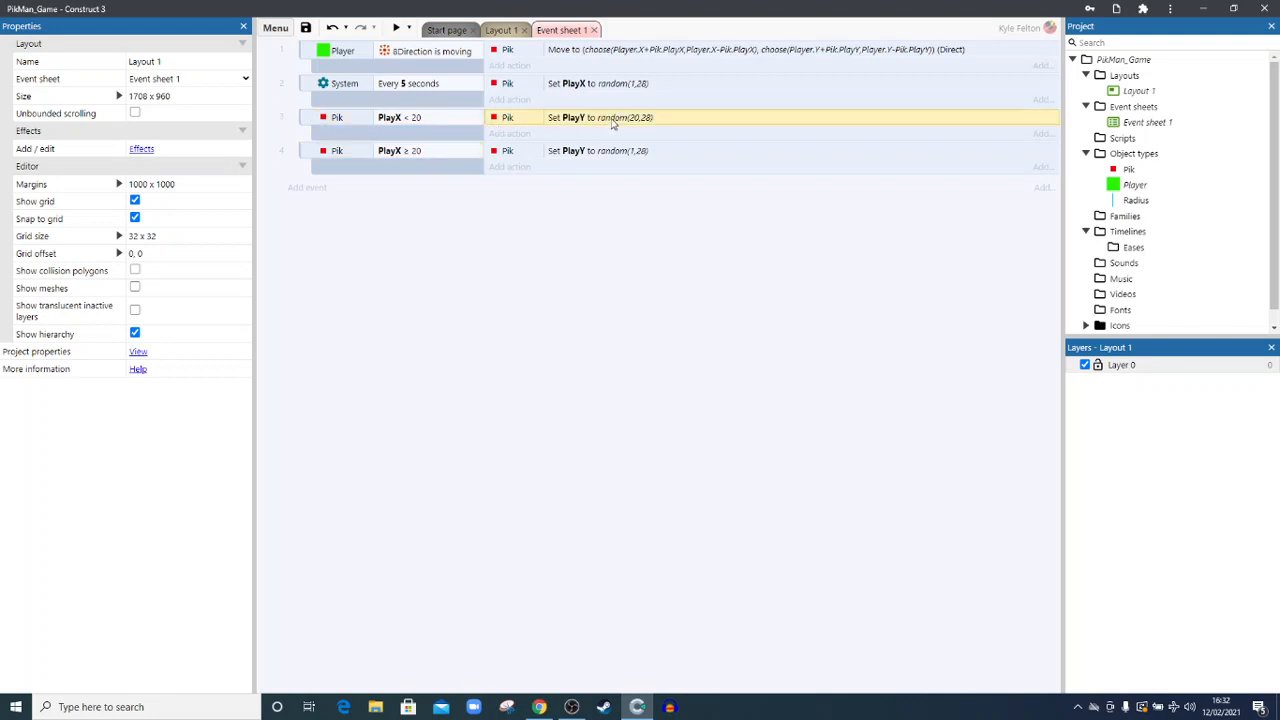
click(646, 227)
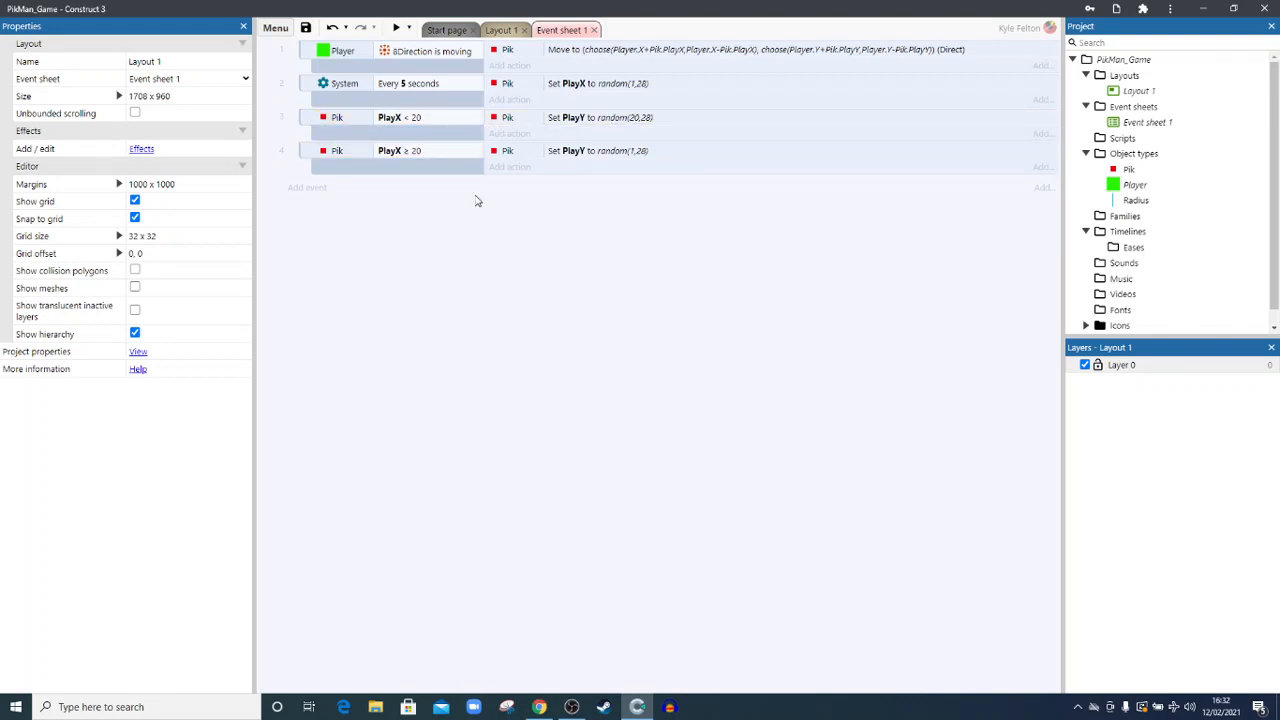
Switch to the browser with the open Piskel drawing.
click(539, 707)
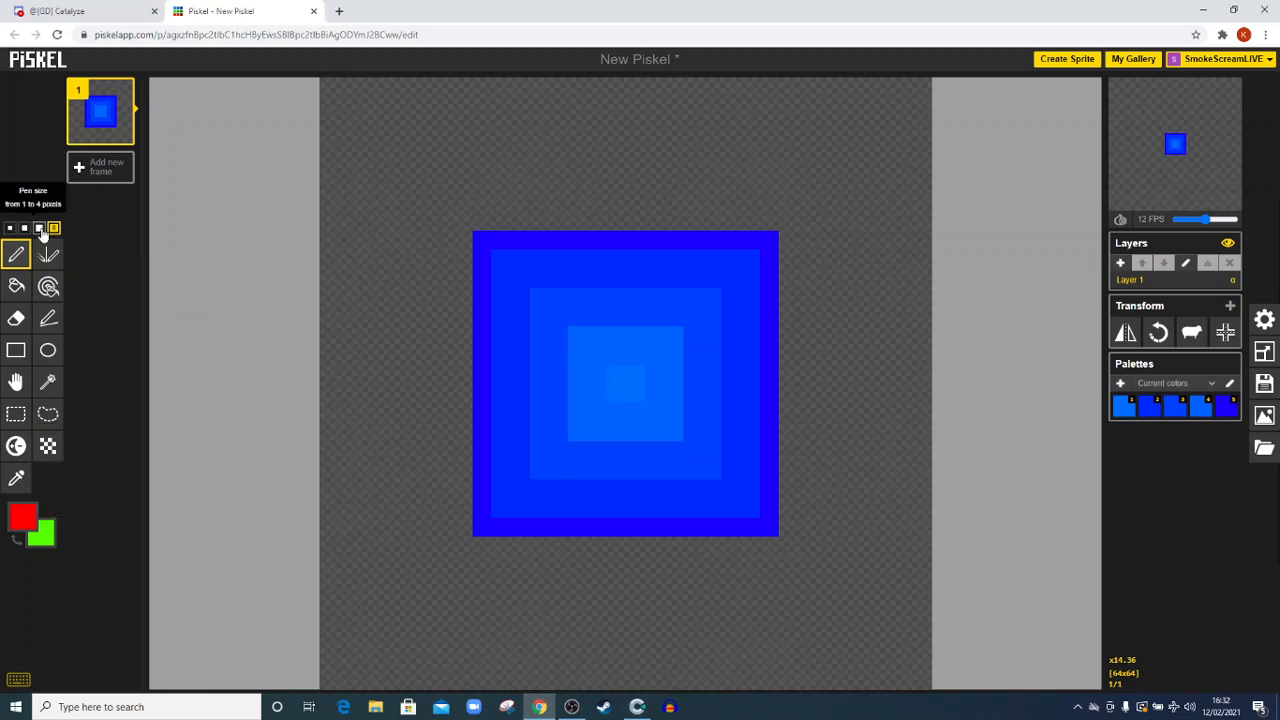
Try a red and a green pen square side by side above the blue square, and undo both.
click(376, 134)
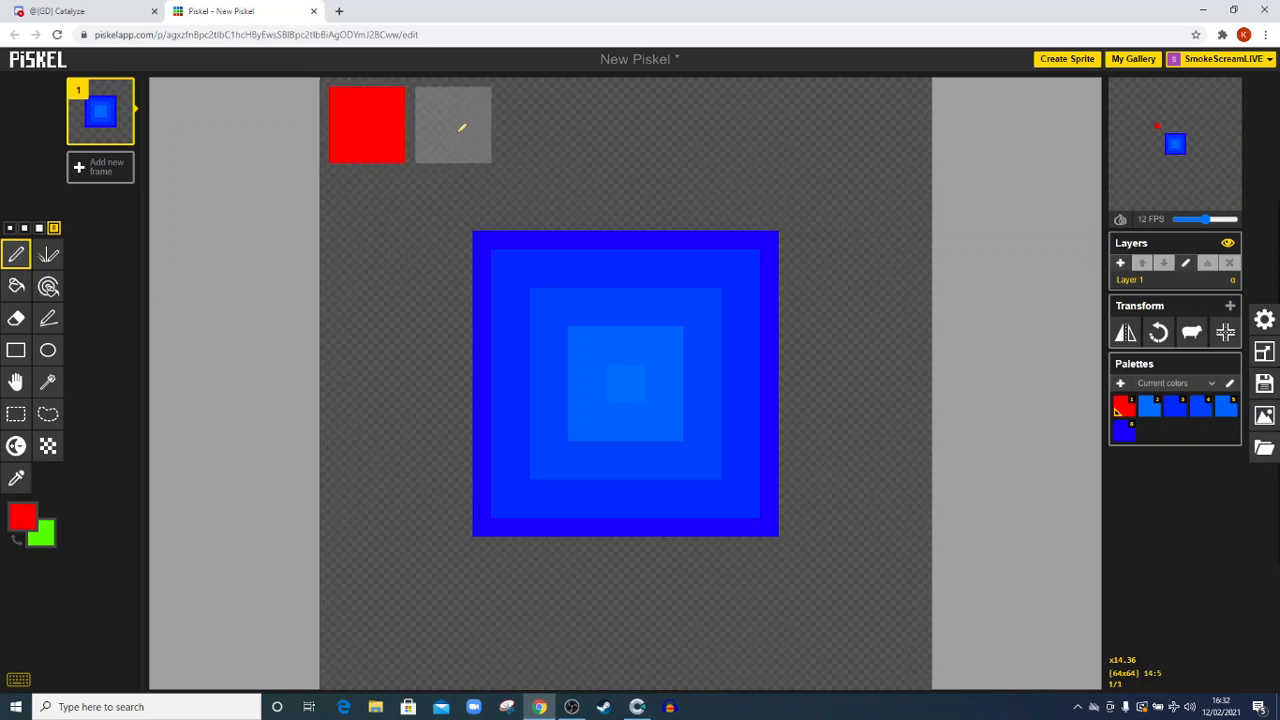
right_click(462, 127)
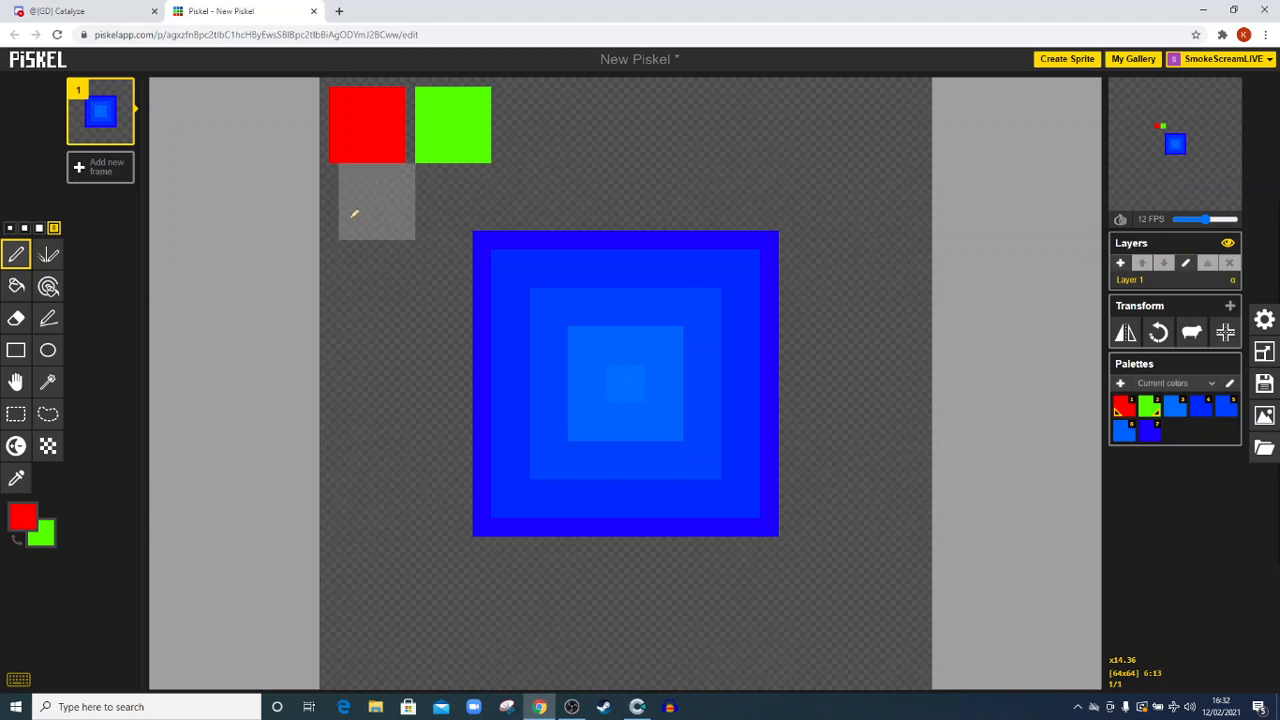
key(ctrl+z)
key(ctrl+z)
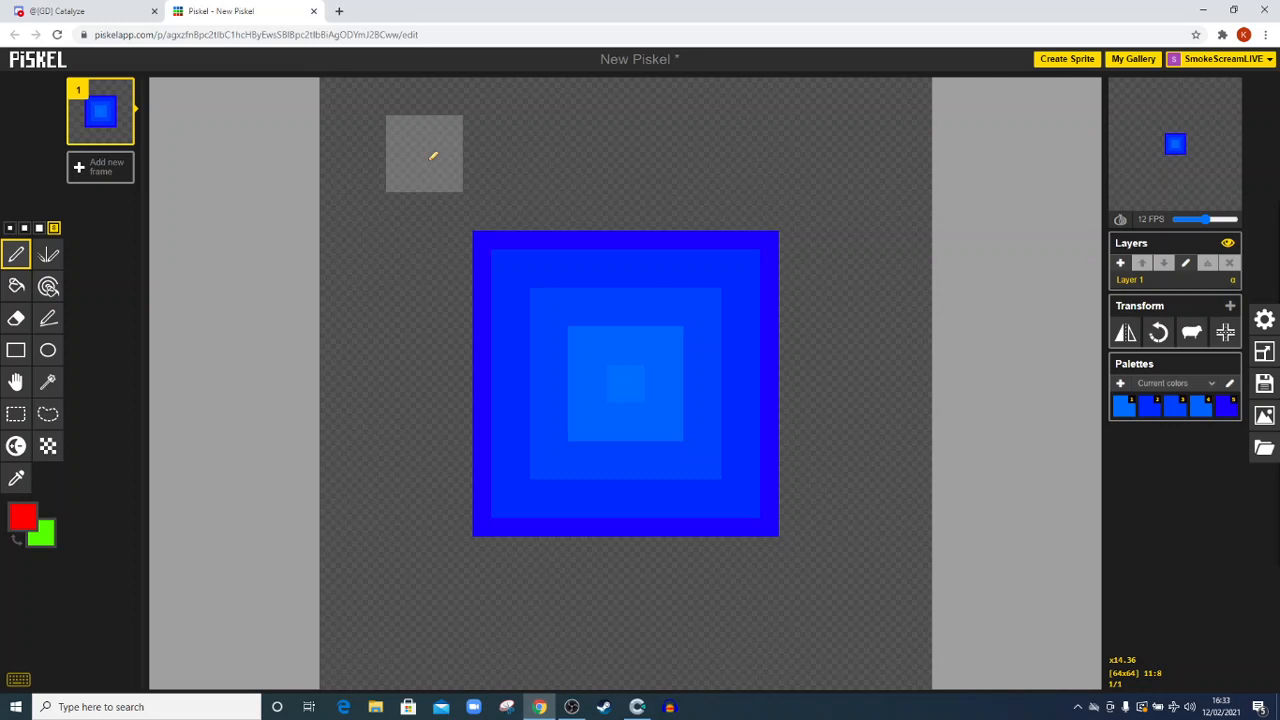
Try red marks with the 2-pixel pen at the blue square's centre and its upper-left corner, undoing each one.
click(24, 228)
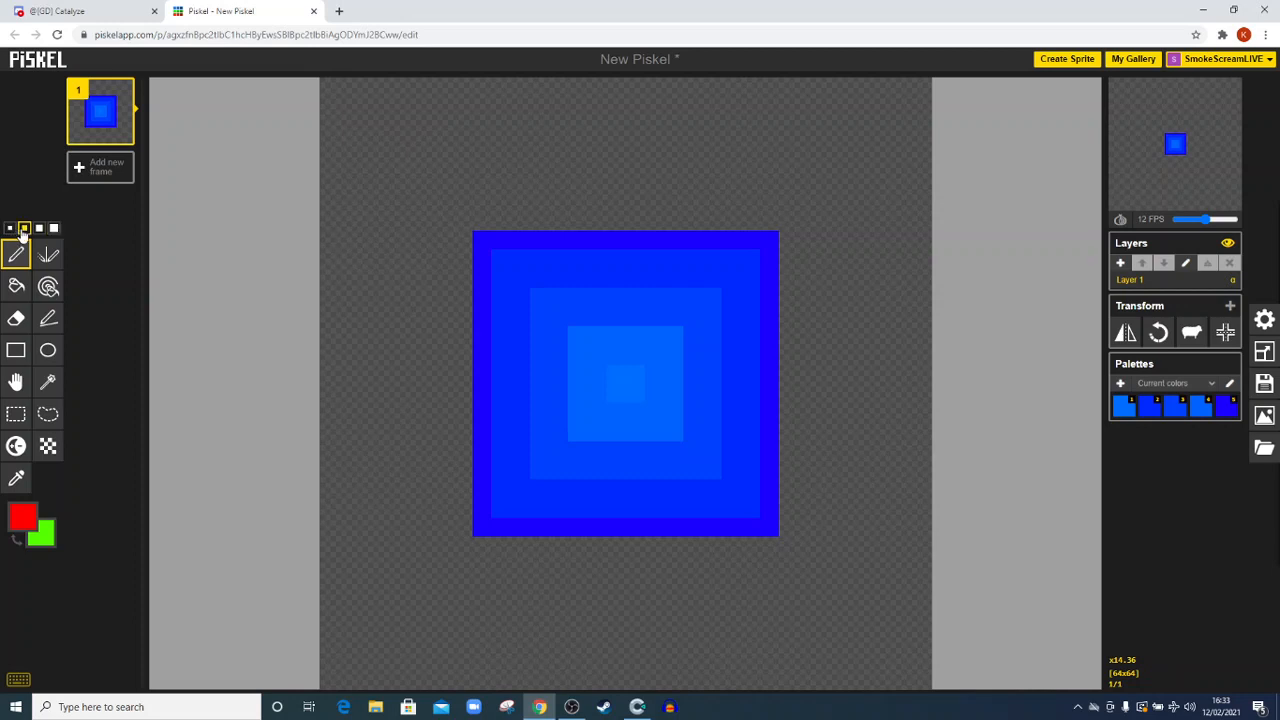
click(626, 384)
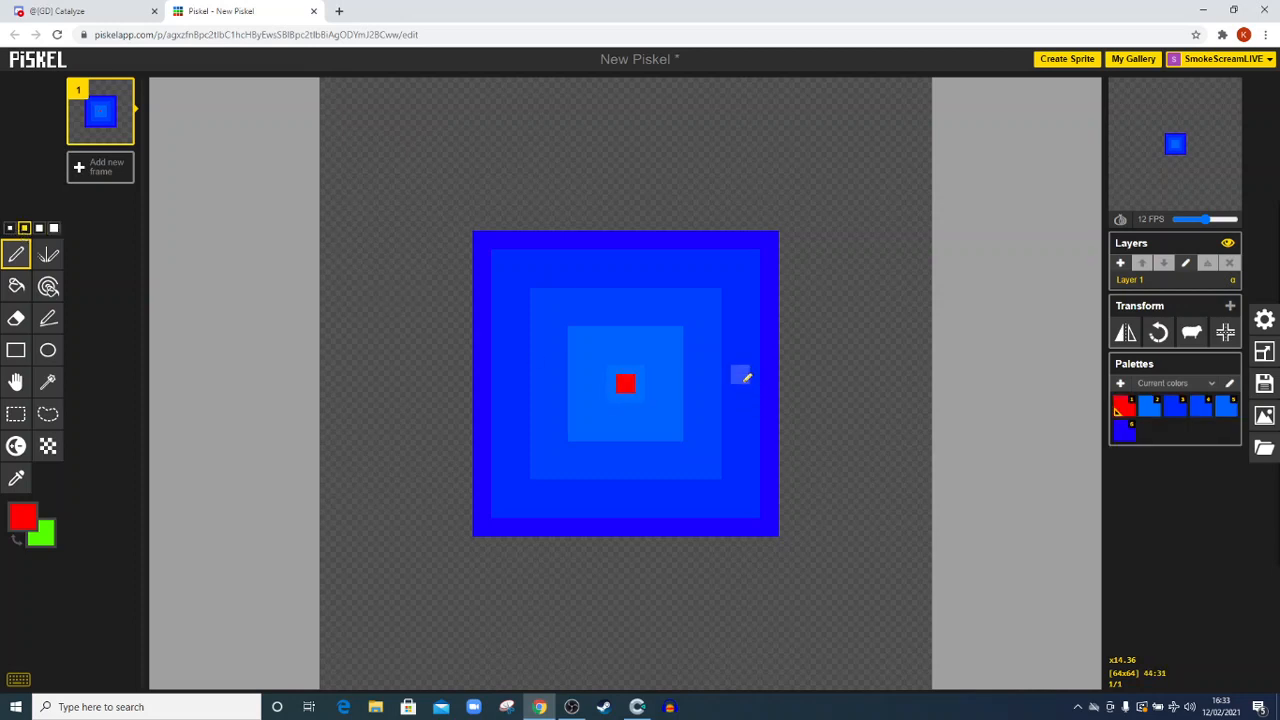
key(ctrl+z)
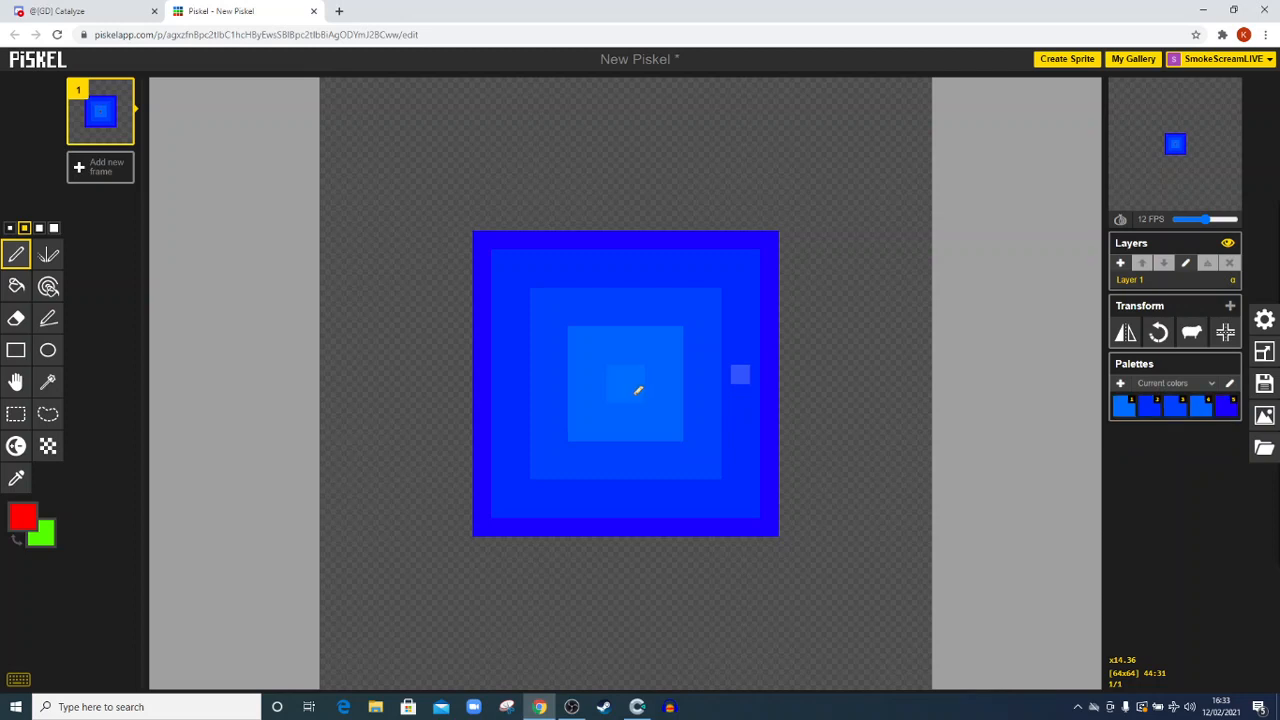
click(472, 231)
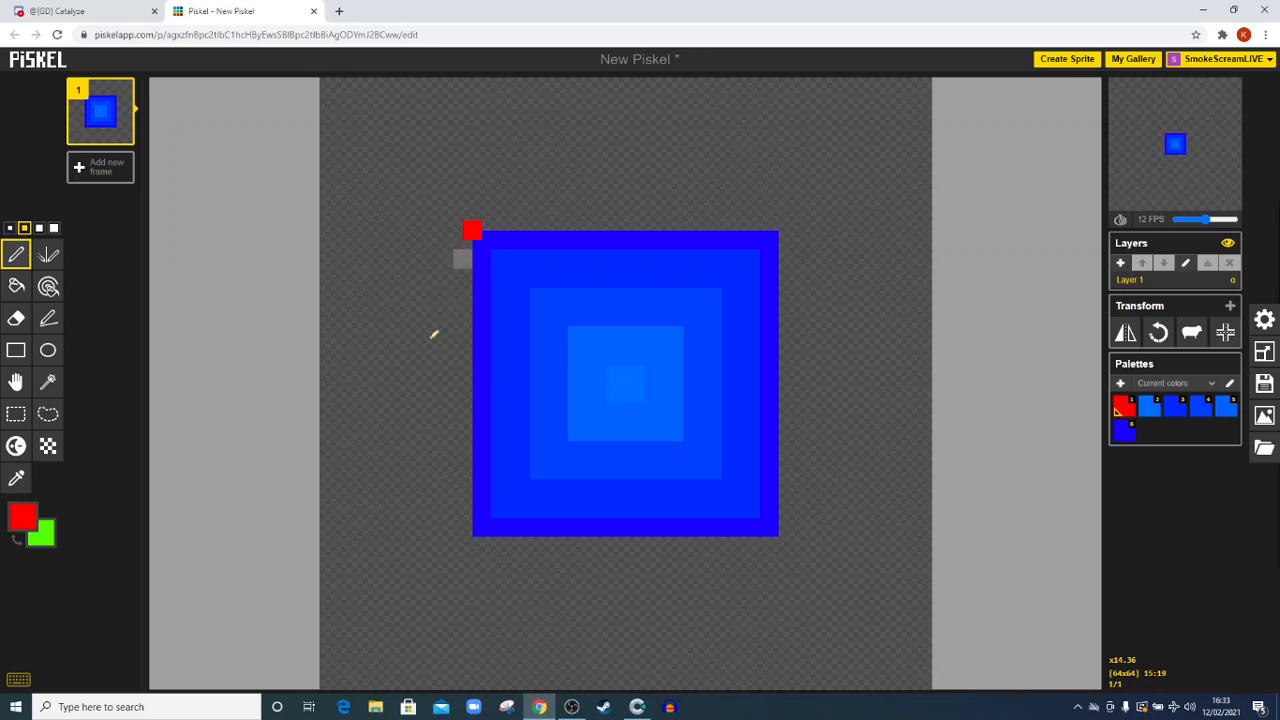
key(ctrl+z)
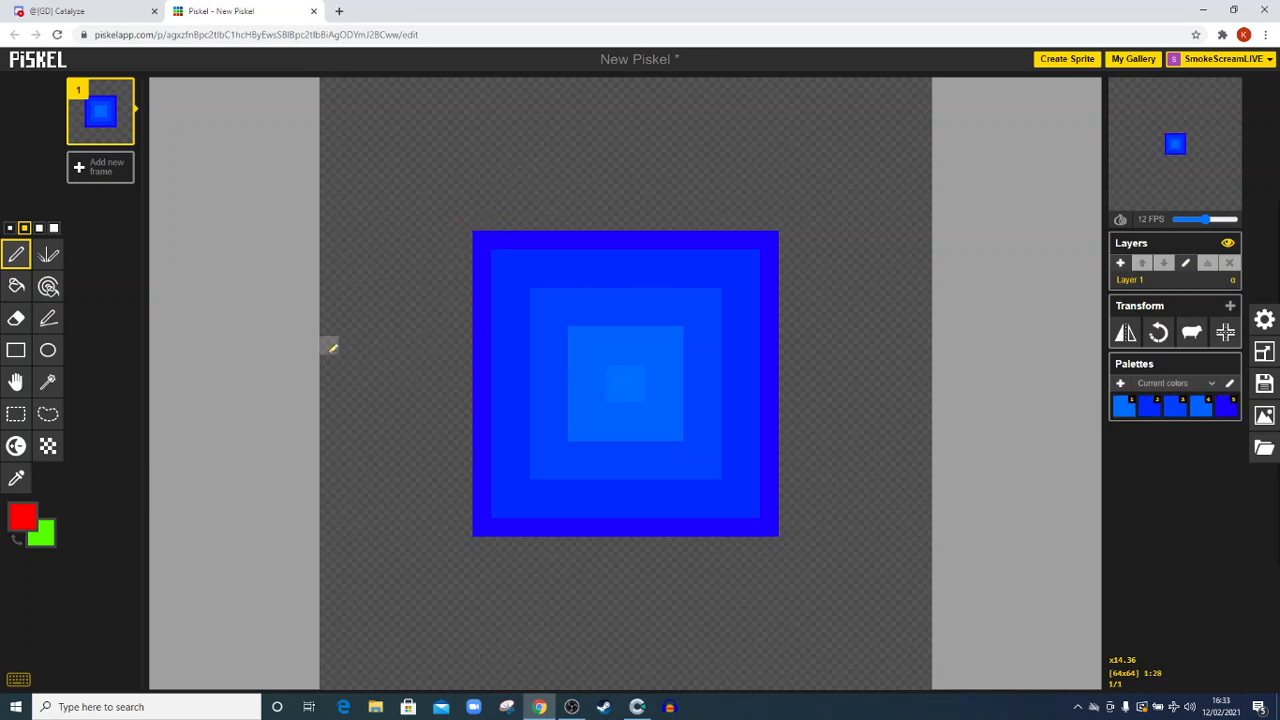
Switch back to the largest pen size, try a red square at the blue square's centre, and undo it.
click(53, 229)
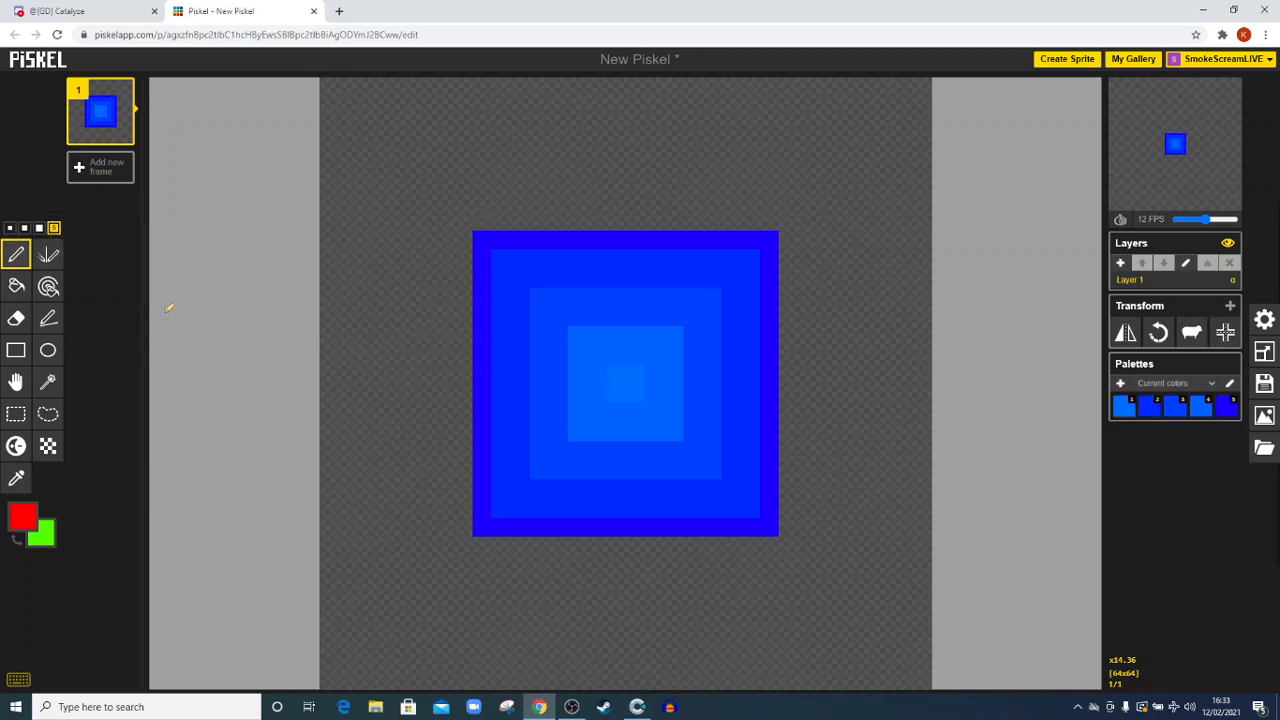
click(632, 382)
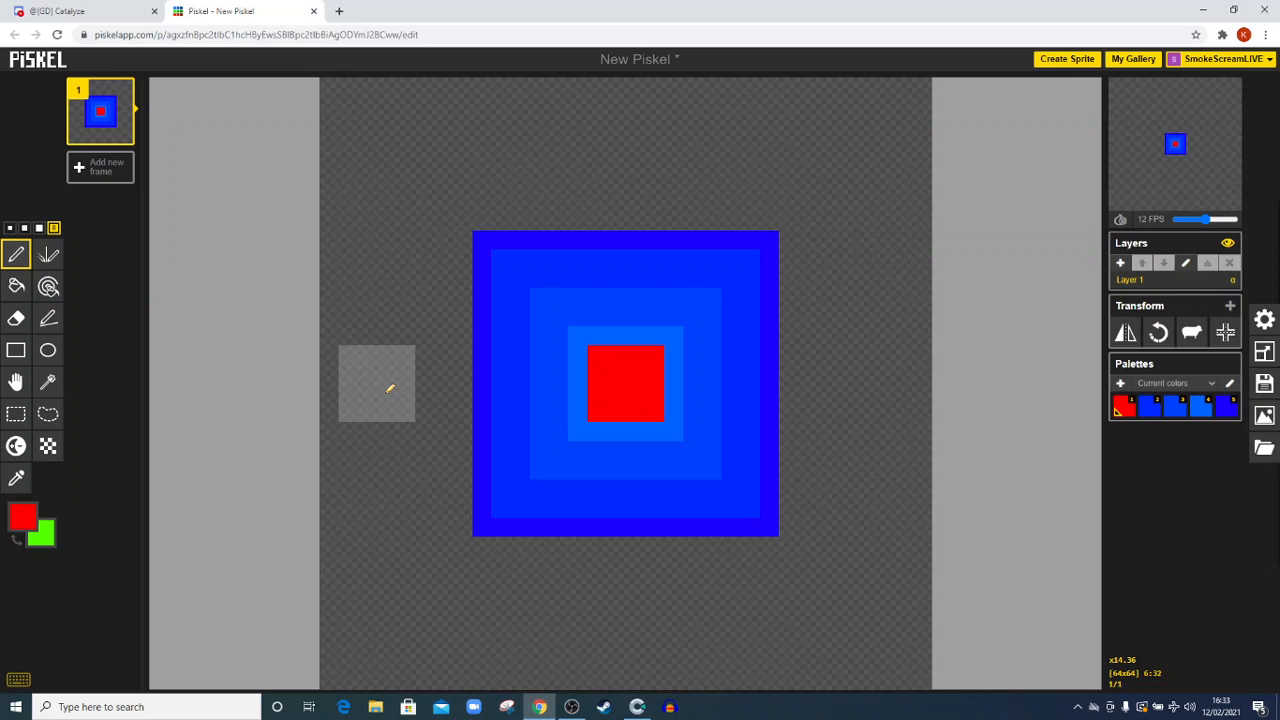
key(ctrl+z)
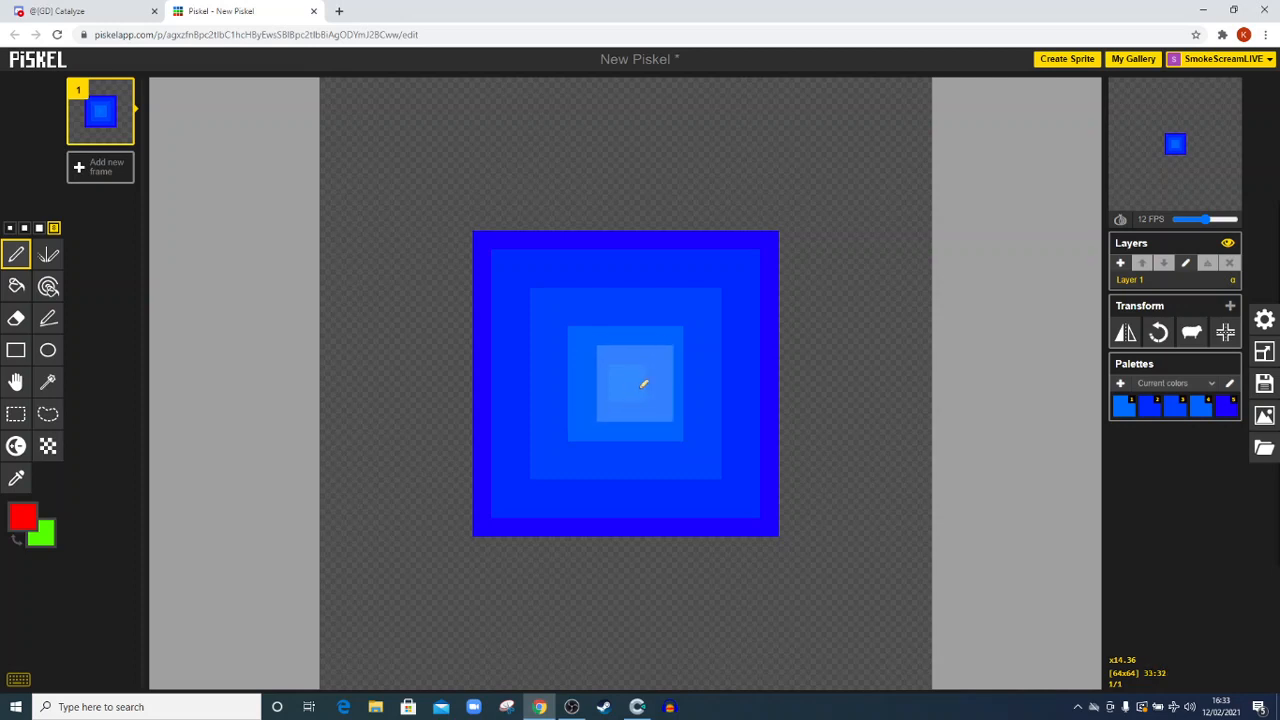
Try a red square against the blue square's right edge with green squares over and above it, and undo the green ones.
click(824, 385)
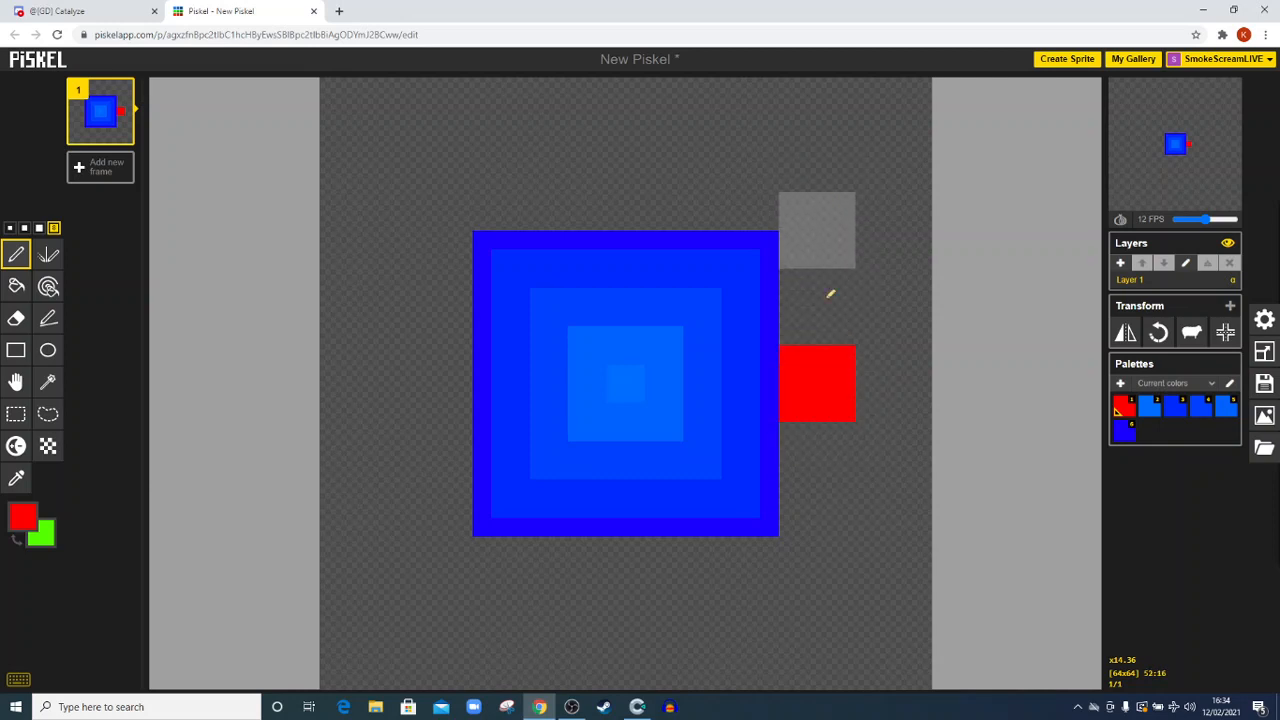
right_click(825, 370)
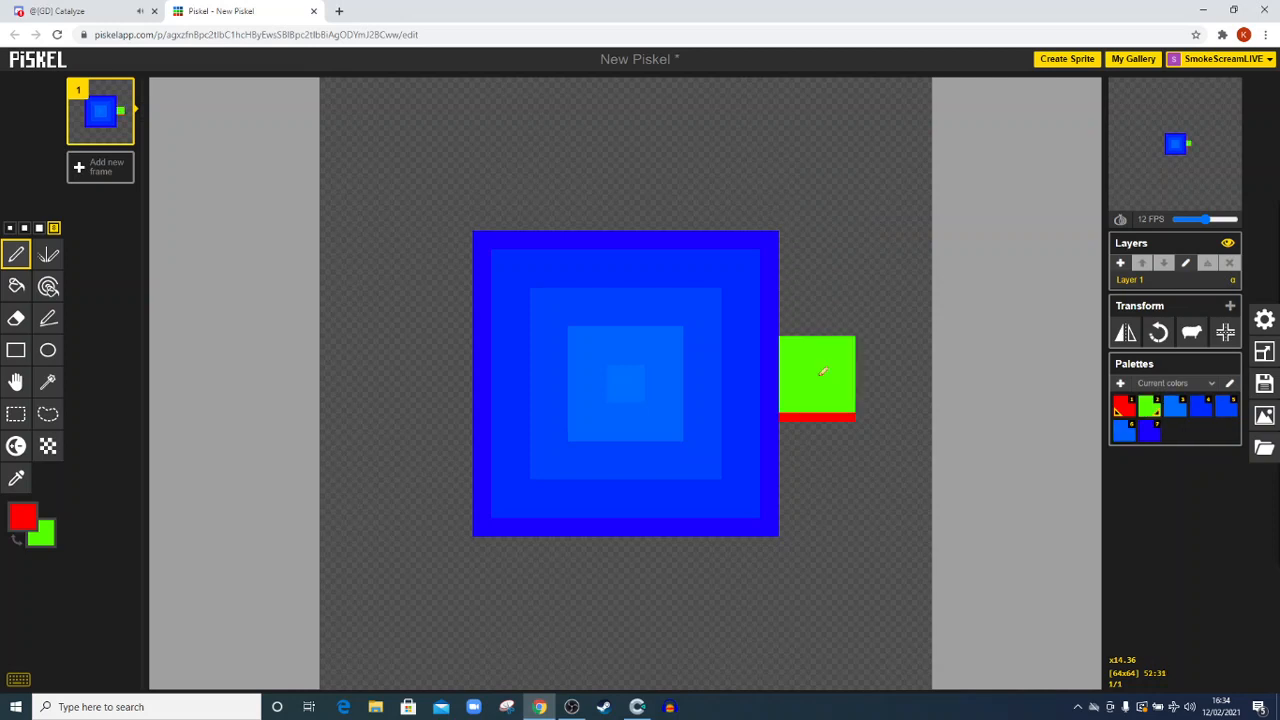
right_click(828, 163)
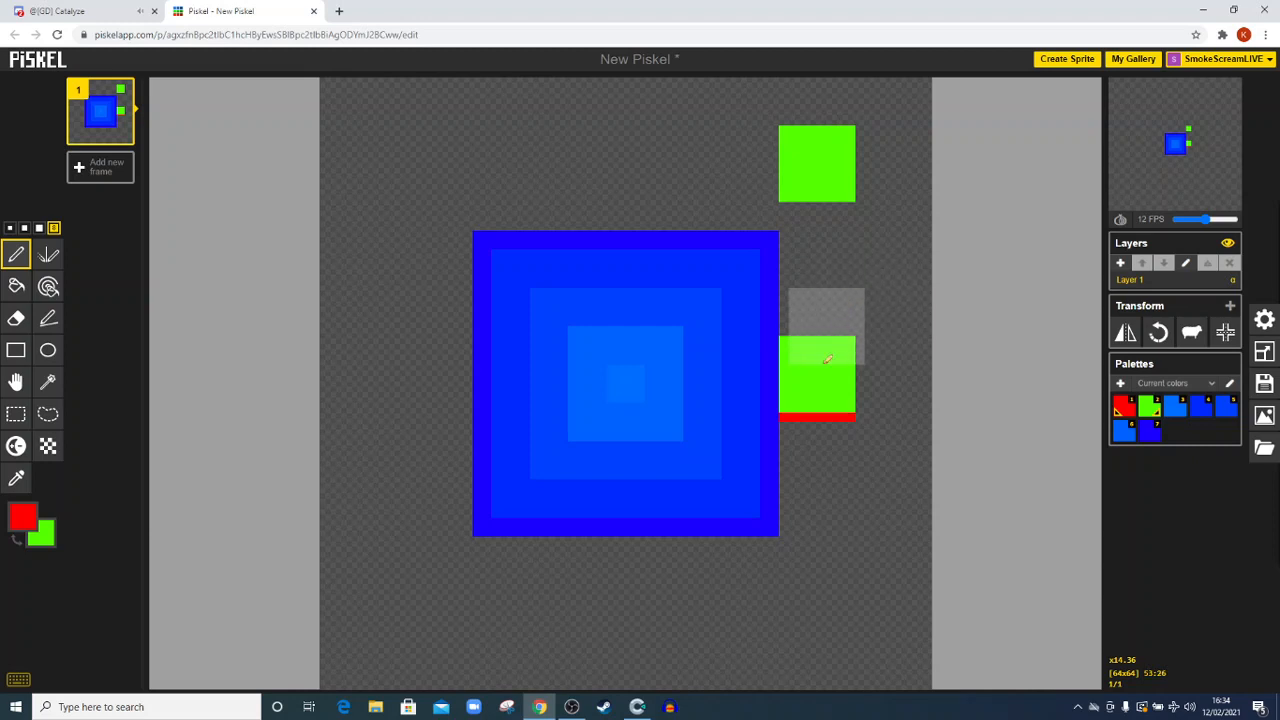
key(ctrl+z)
key(ctrl+z)
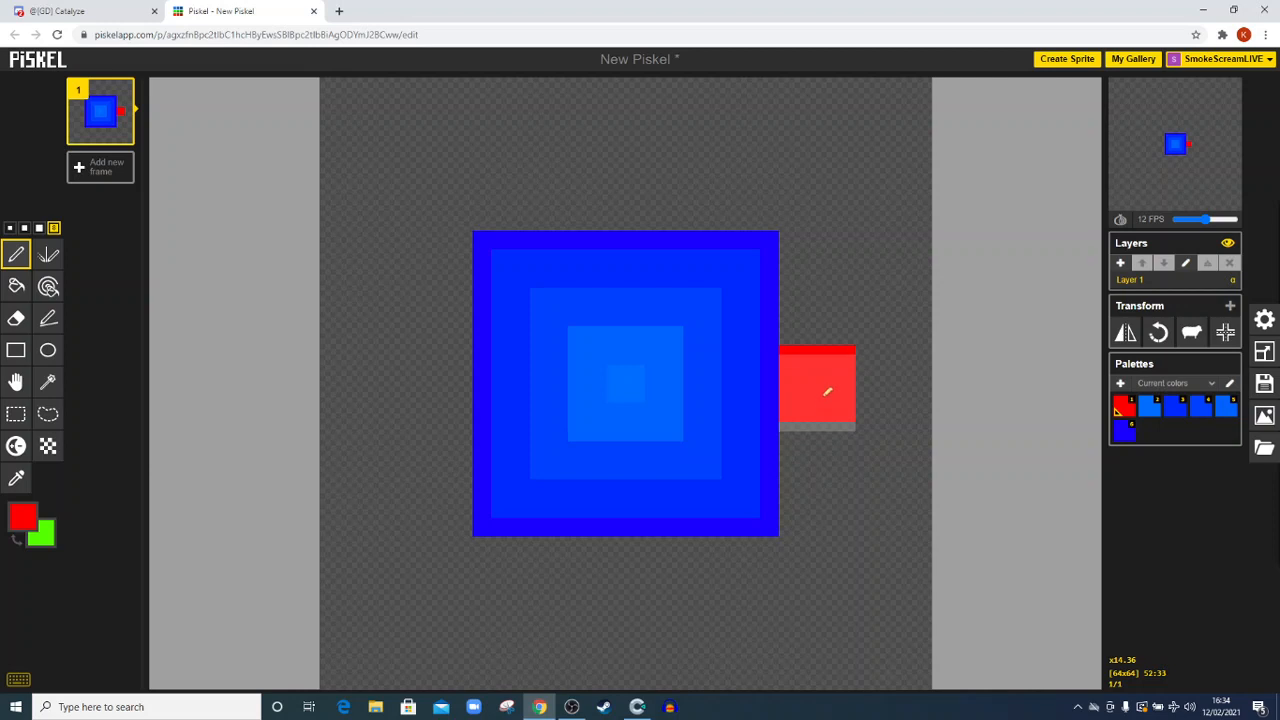
Try green squares over and below the red square beside the blue square, and undo them together with the red one.
right_click(827, 391)
right_click(825, 594)
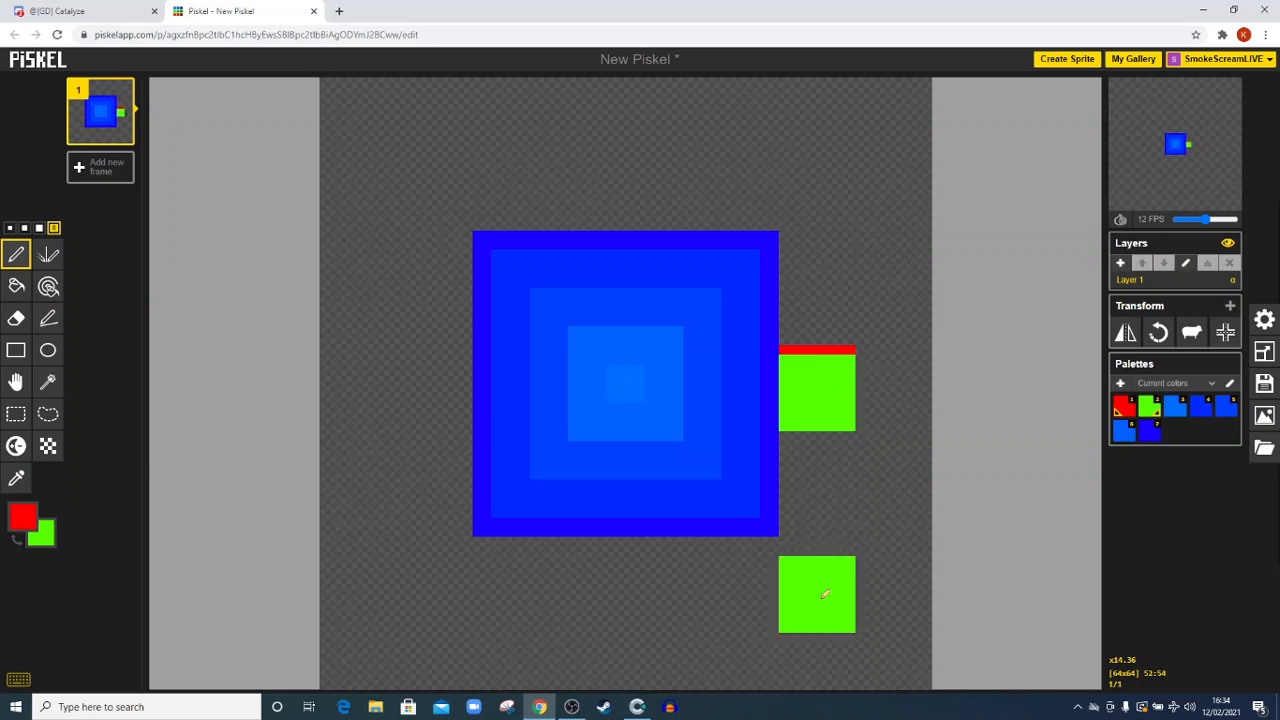
key(ctrl+z)
key(ctrl+z)
key(ctrl+z)
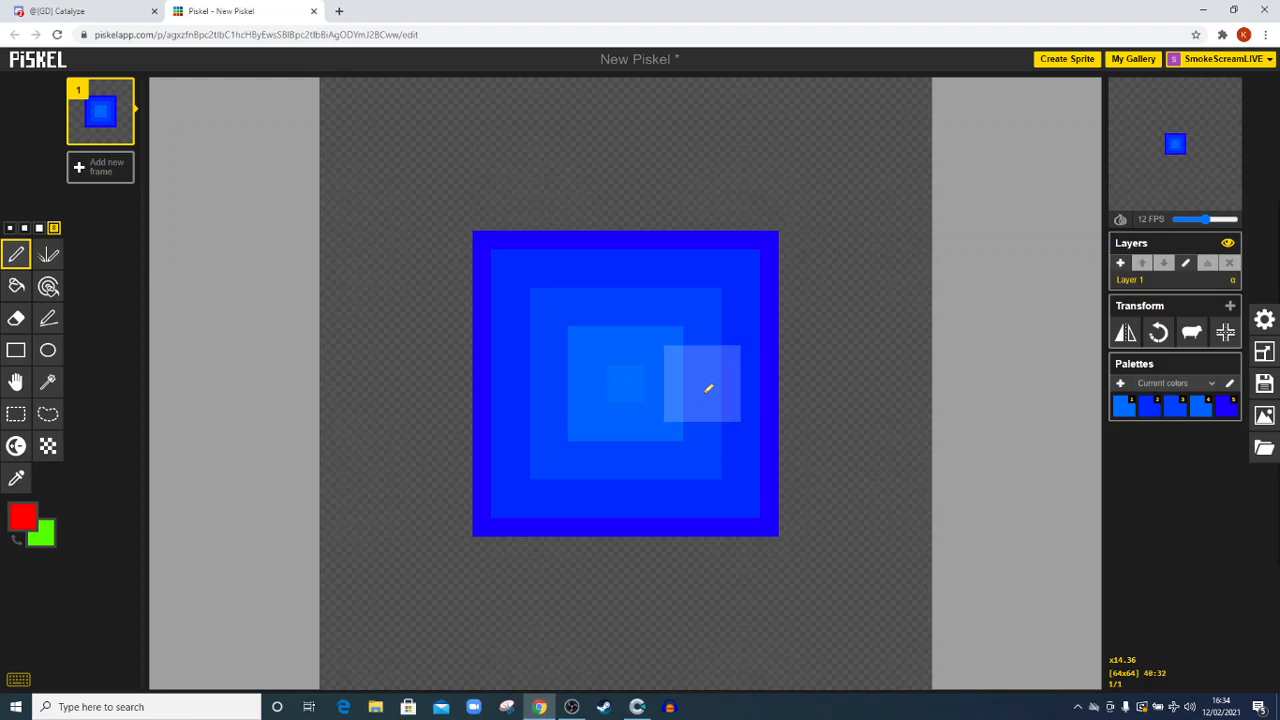
Paint a red square inside the blue square, right of its centre, undoing a trial green square above it and a trial red square outside.
click(708, 388)
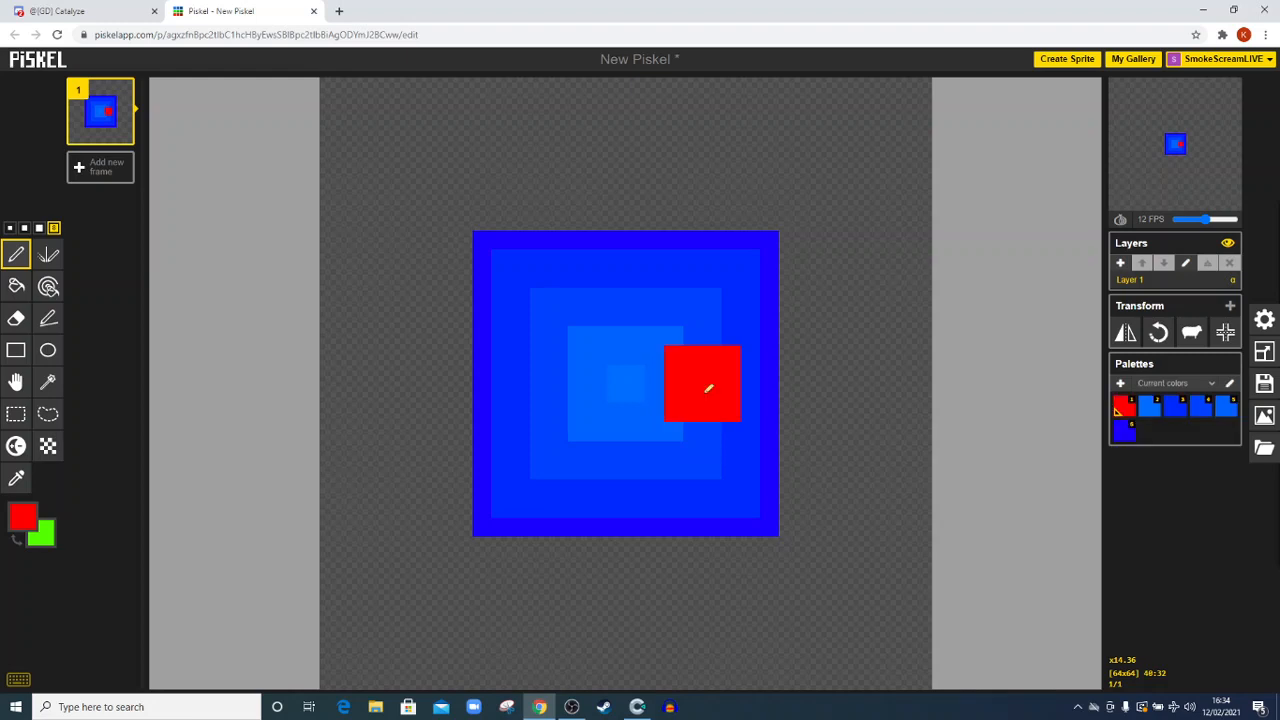
right_click(713, 282)
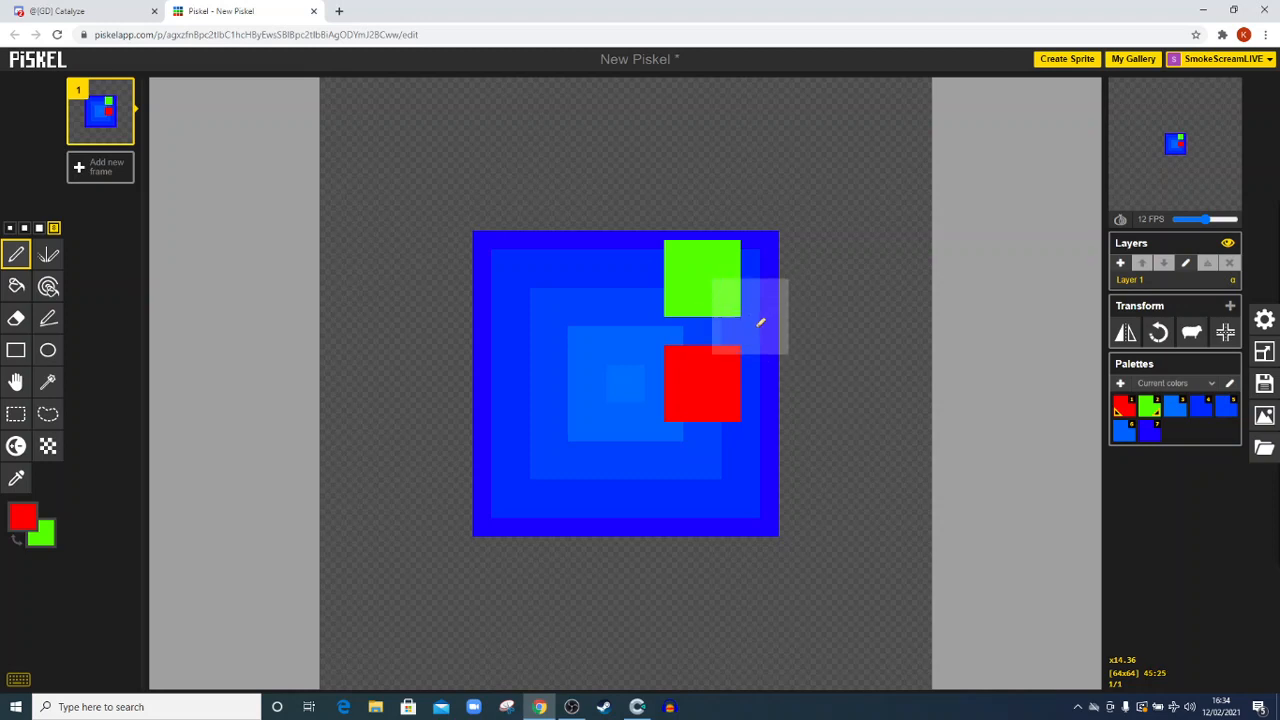
key(ctrl+z)
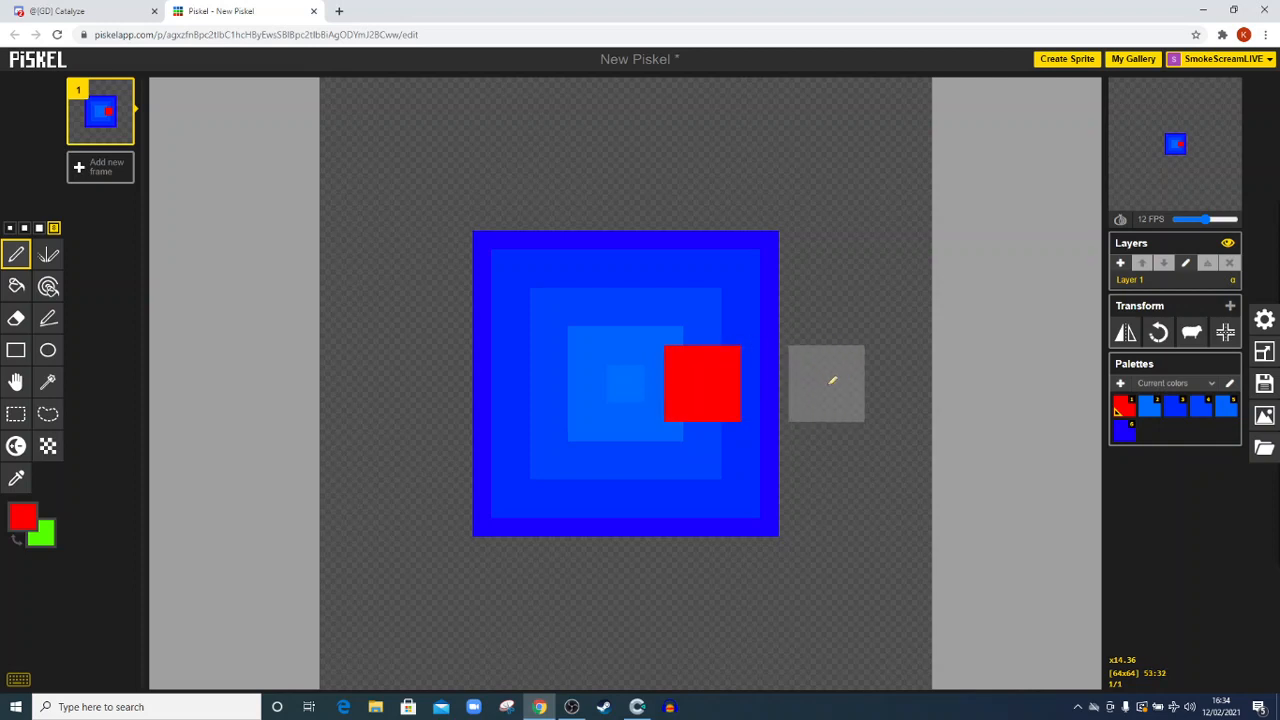
click(829, 380)
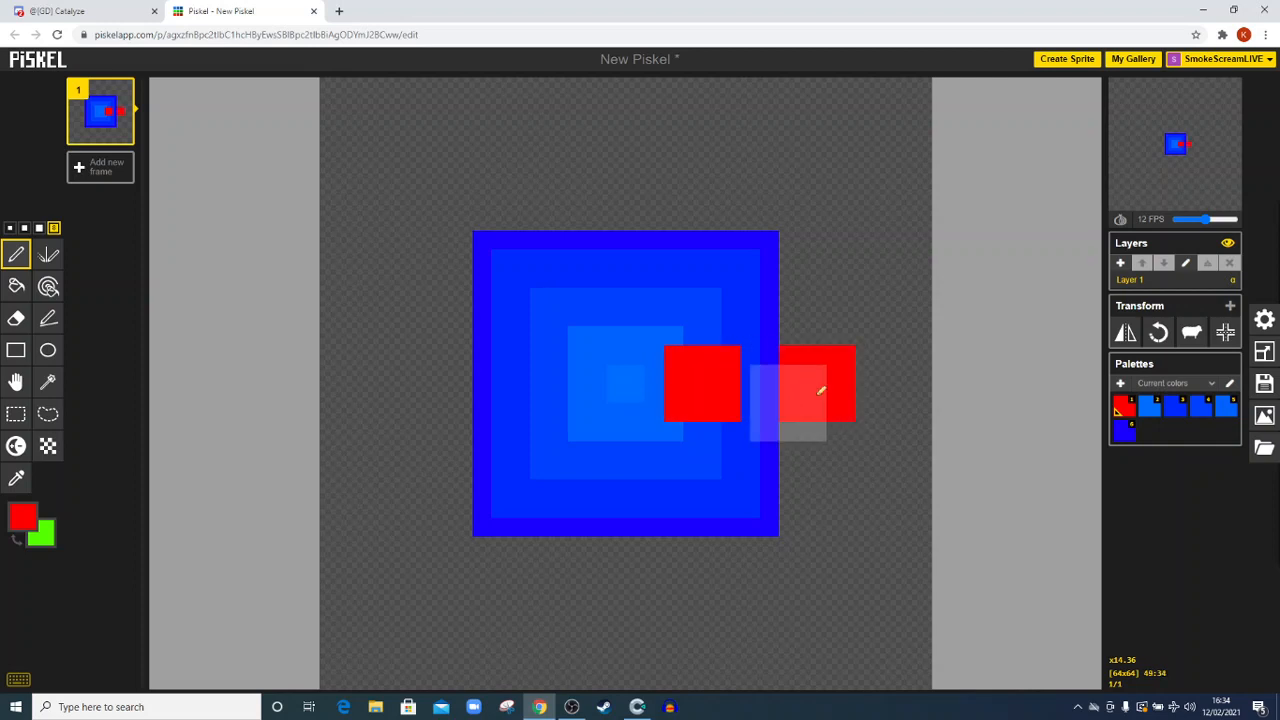
key(ctrl+z)
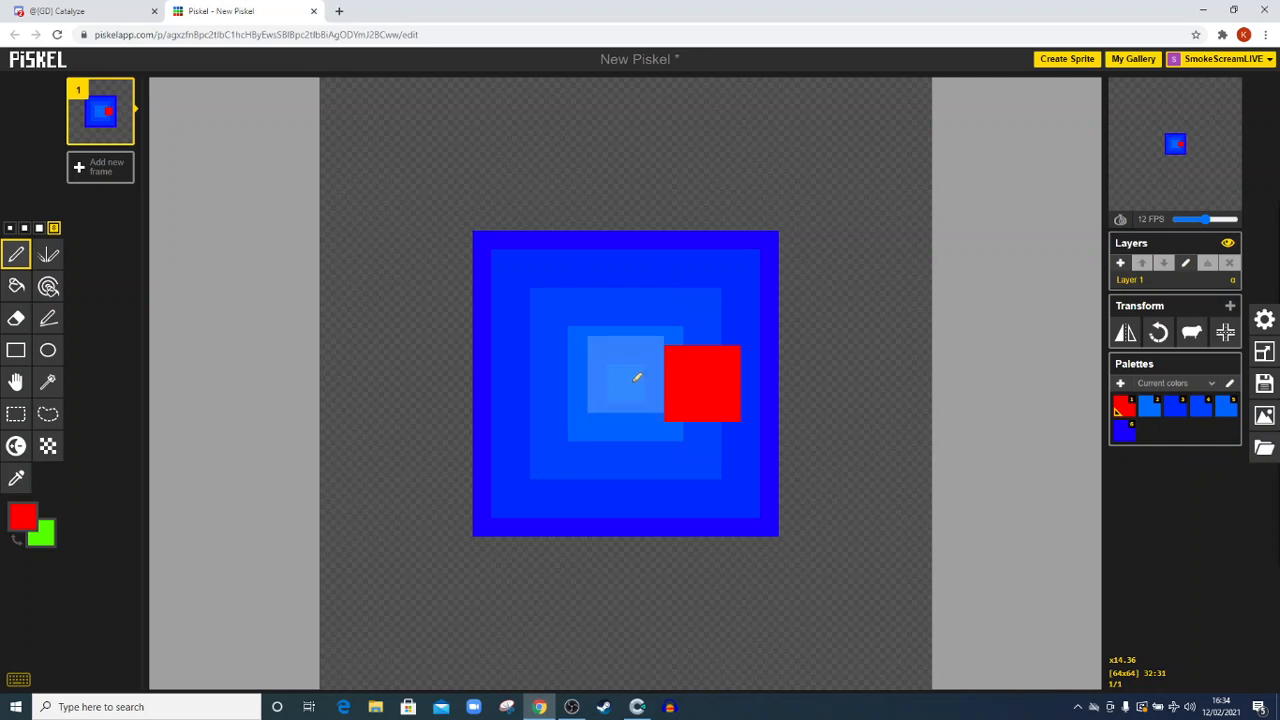
Try green squares touching the blue square's upper and lower edges in line with the red square, and undo both.
right_click(713, 185)
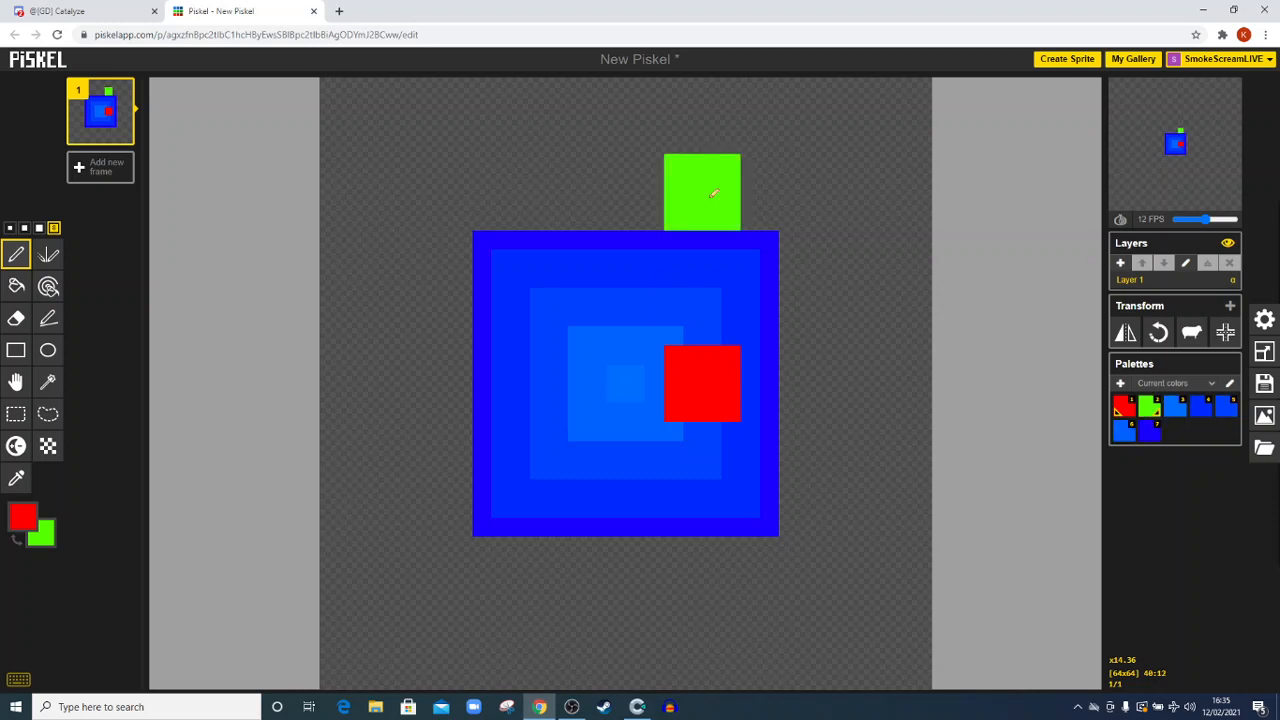
right_click(723, 580)
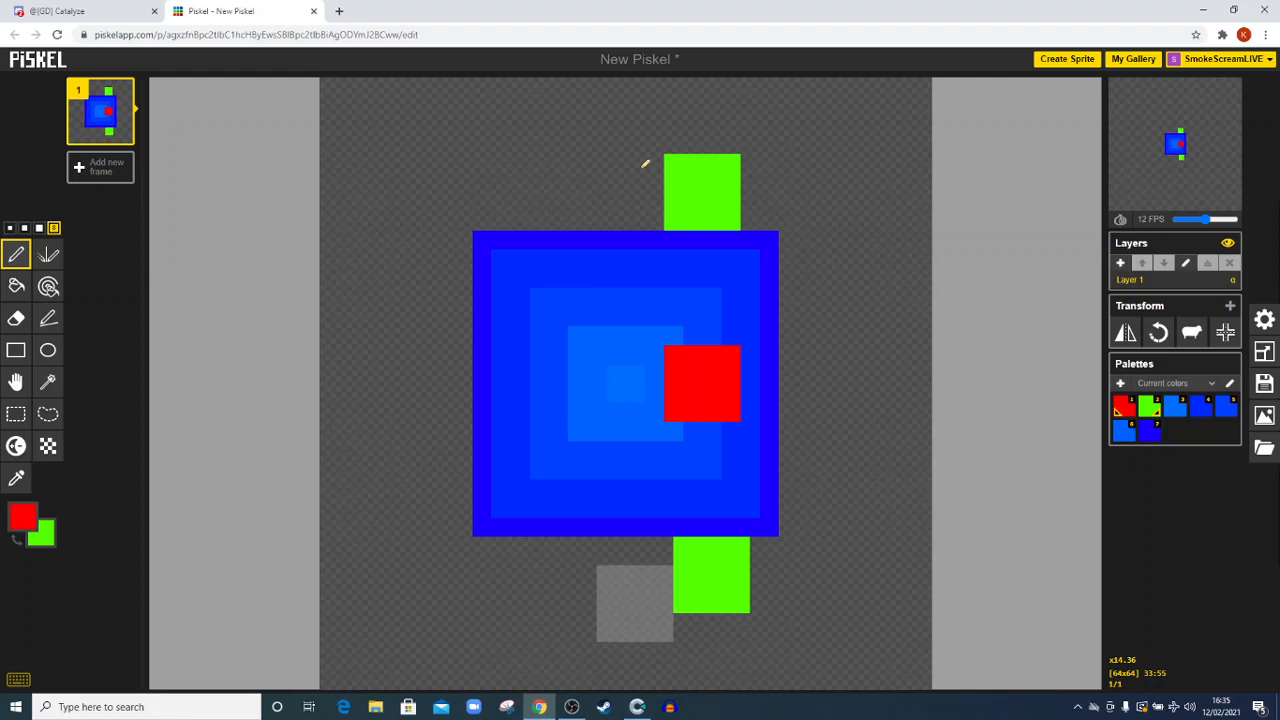
key(ctrl+z)
key(ctrl+z)
Paint one green square above and one below the blue square, each separated from its edge by a gap.
right_click(707, 140)
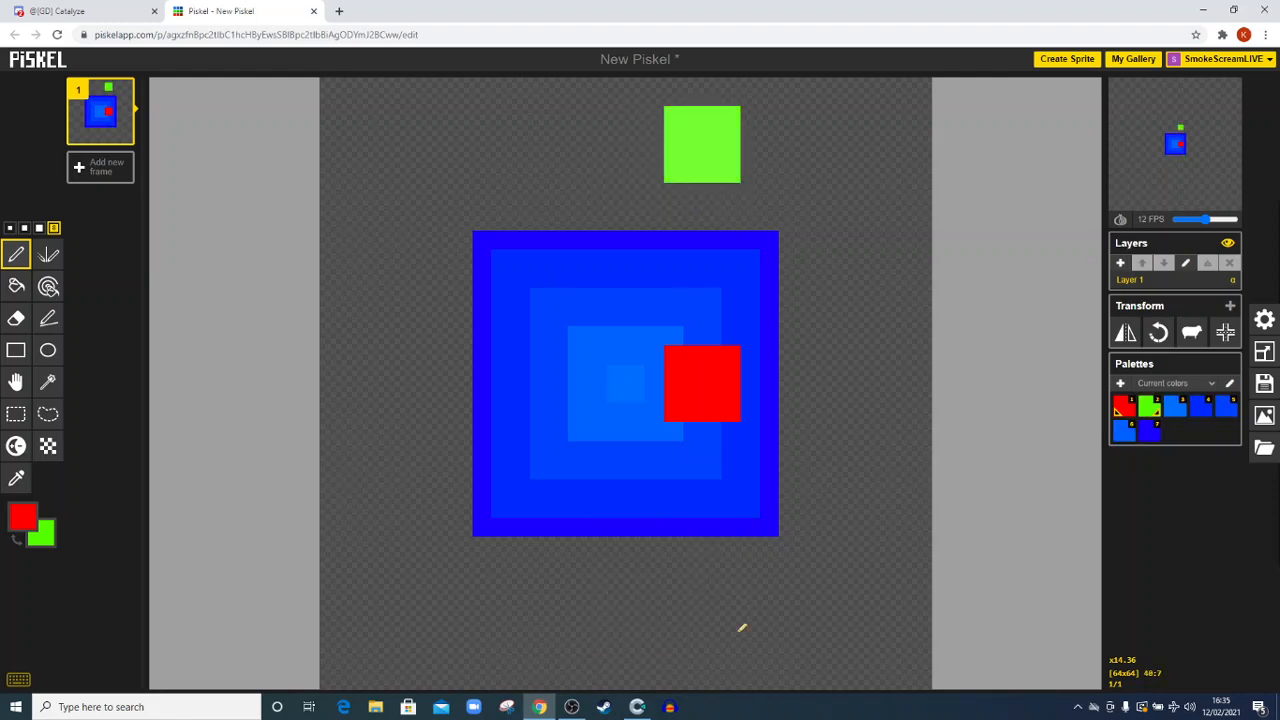
right_click(740, 631)
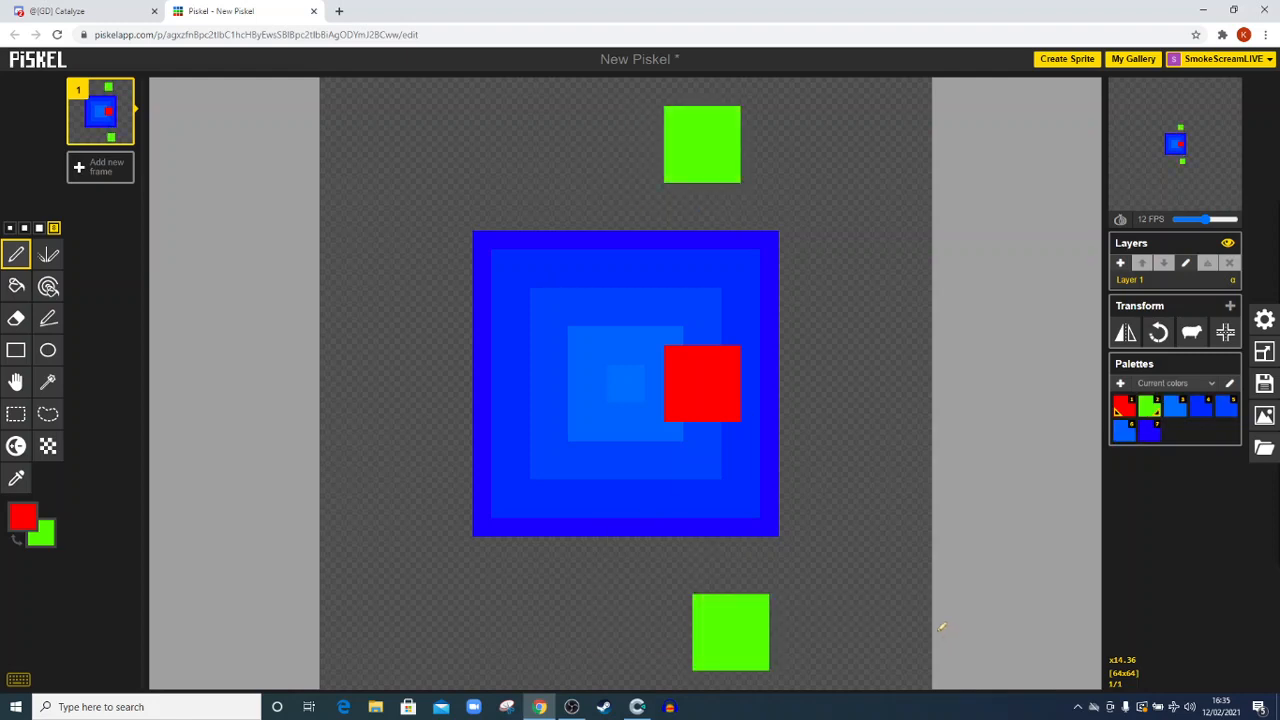
Undo both outer green squares, try a green square overlapping the blue square's upper edge, and undo it together with the red square.
key(ctrl+z)
key(ctrl+z)
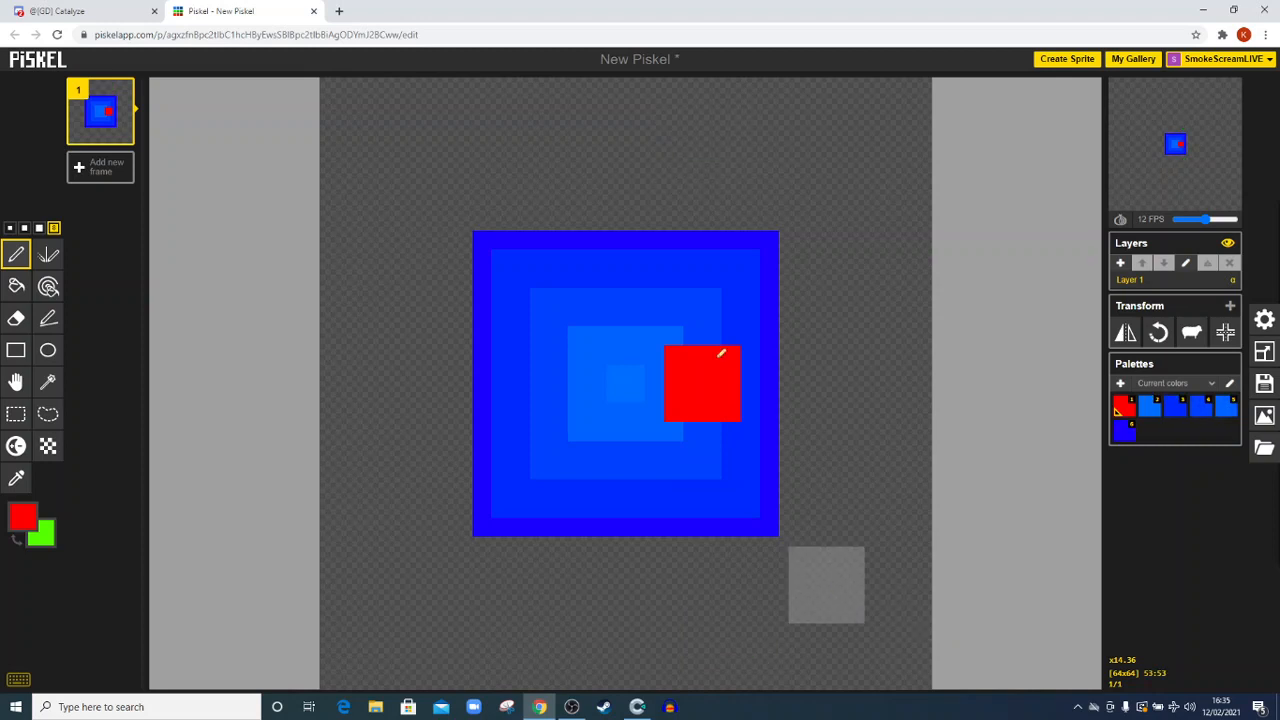
right_click(722, 251)
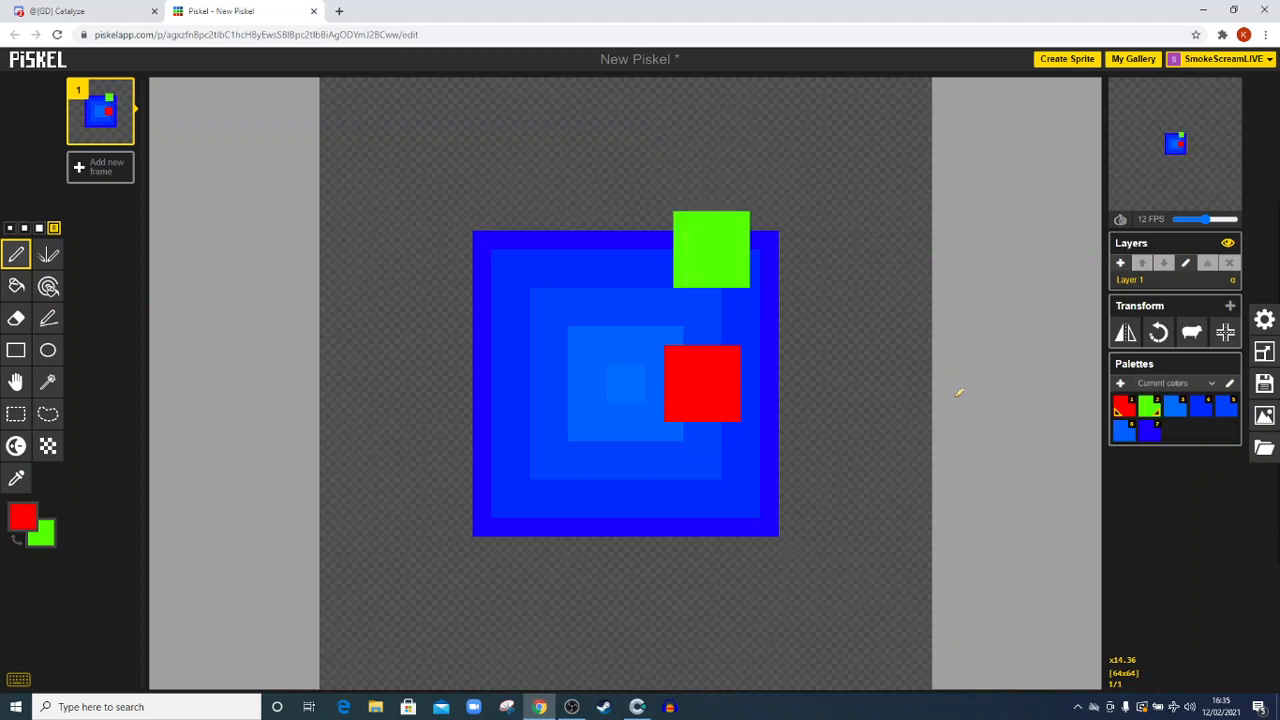
key(ctrl+z)
key(ctrl+z)
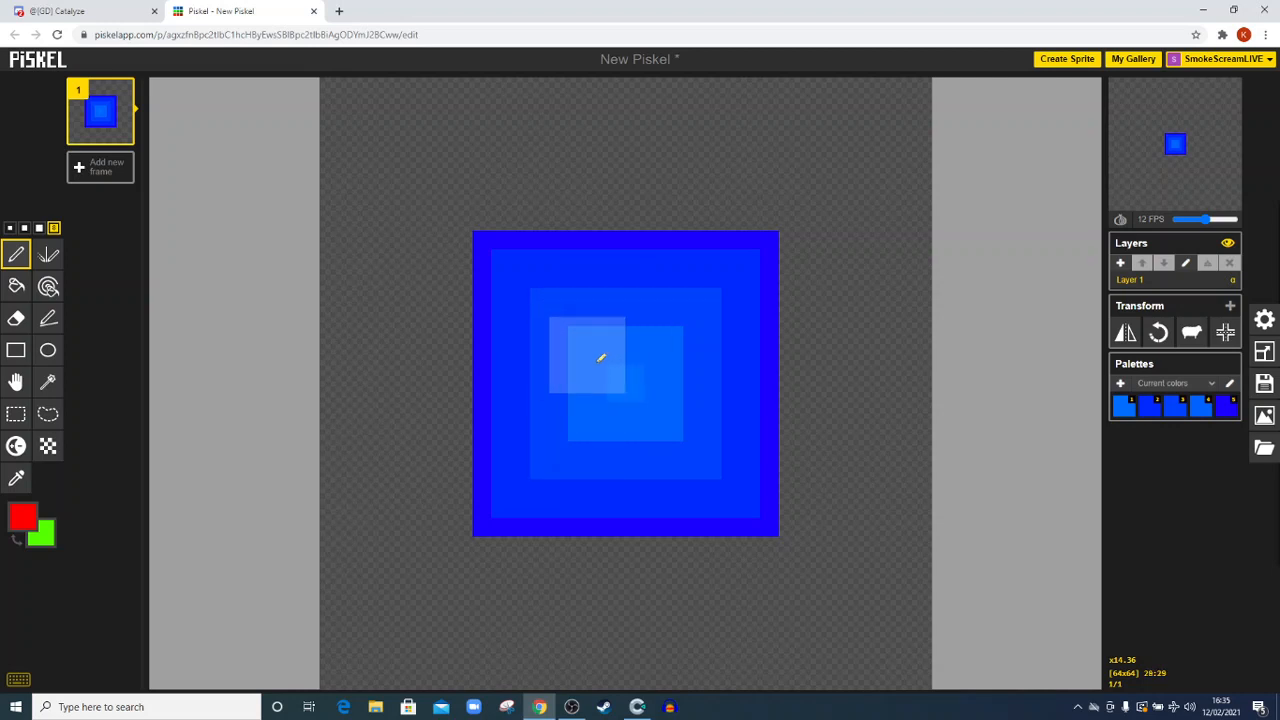
Switch to Construct 3, select all four events in Event sheet 1 to point them out, and clear the selection.
click(637, 707)
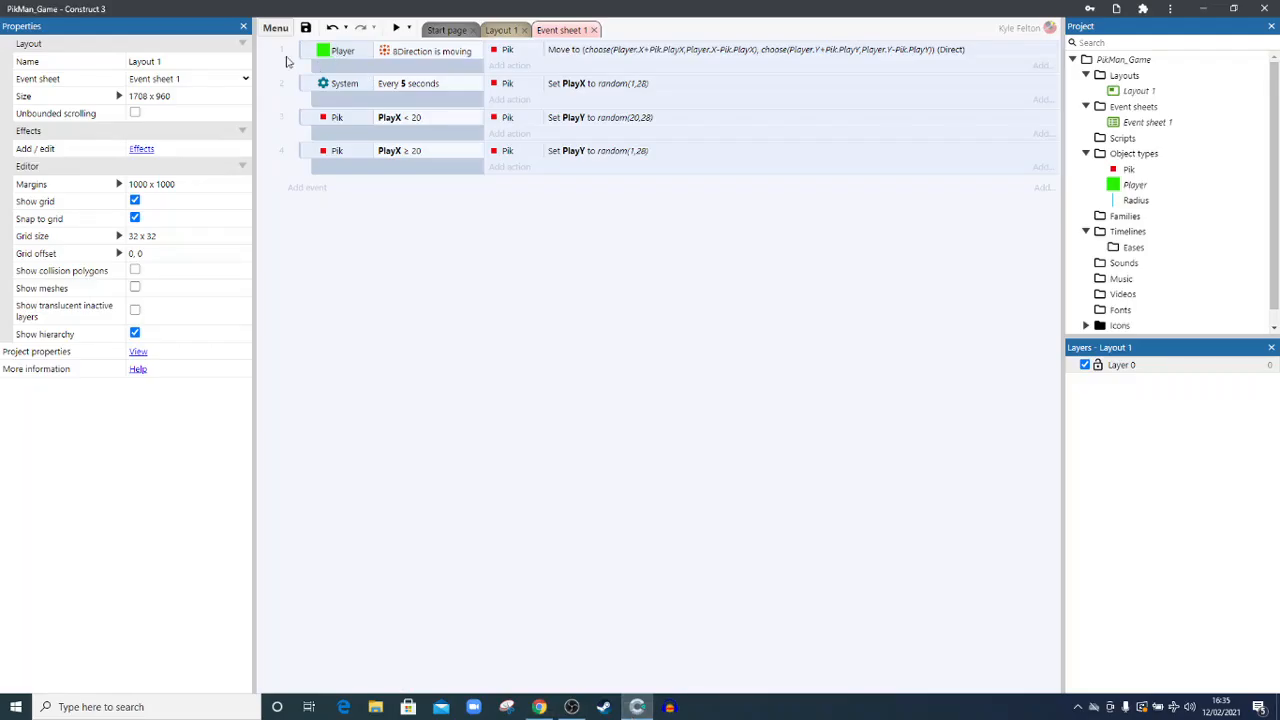
click(309, 56)
shift+click(314, 155)
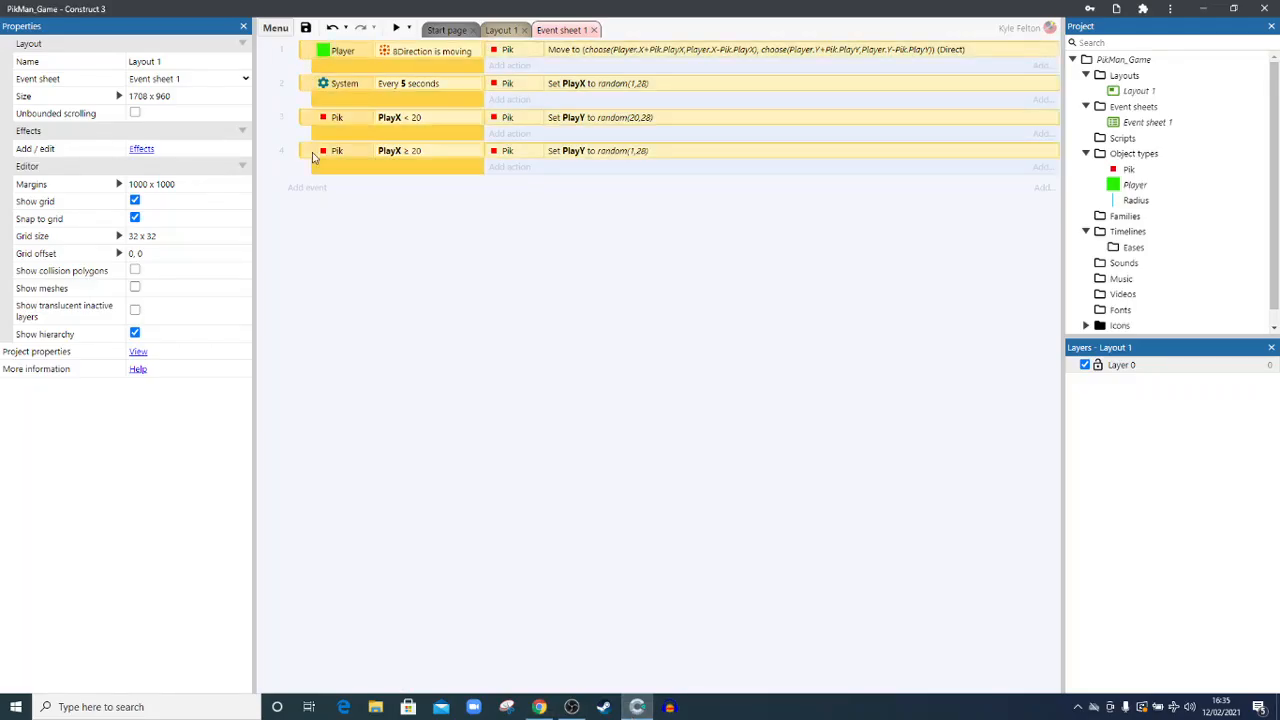
click(425, 313)
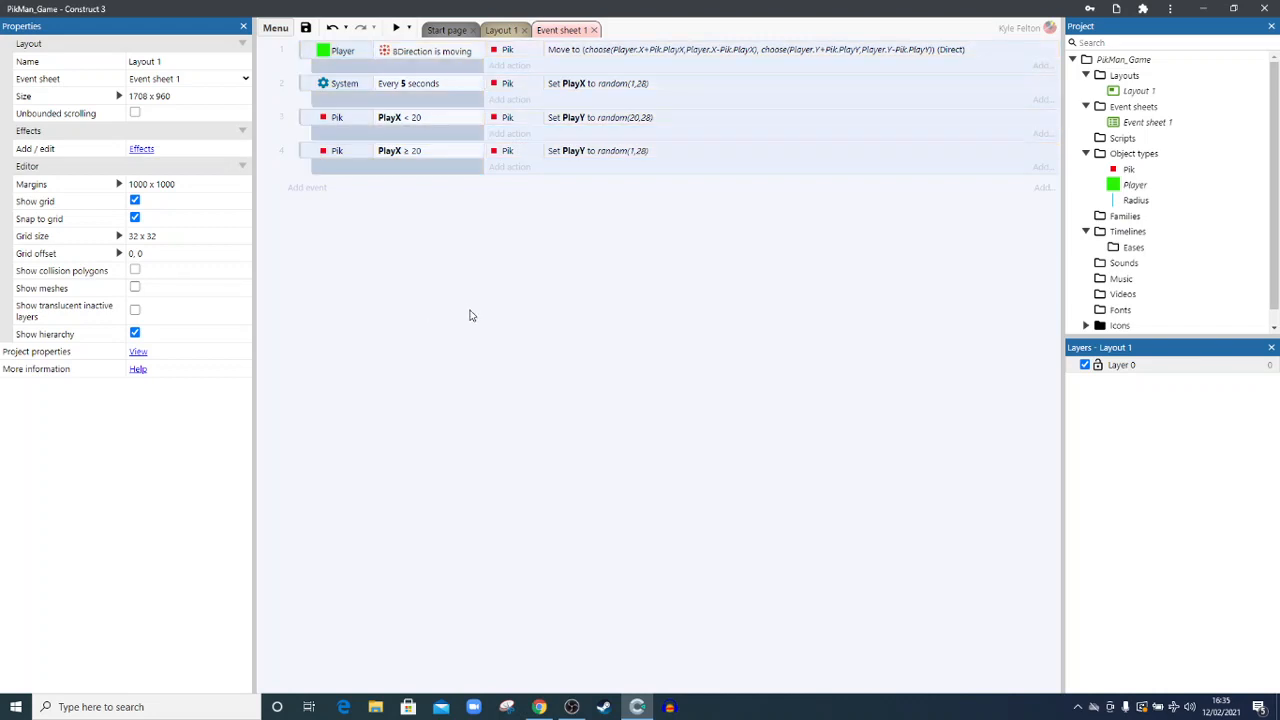
Review the X and Y expressions of Pik's Move to position action without changing them, and show Layout 1.
double_click(595, 52)
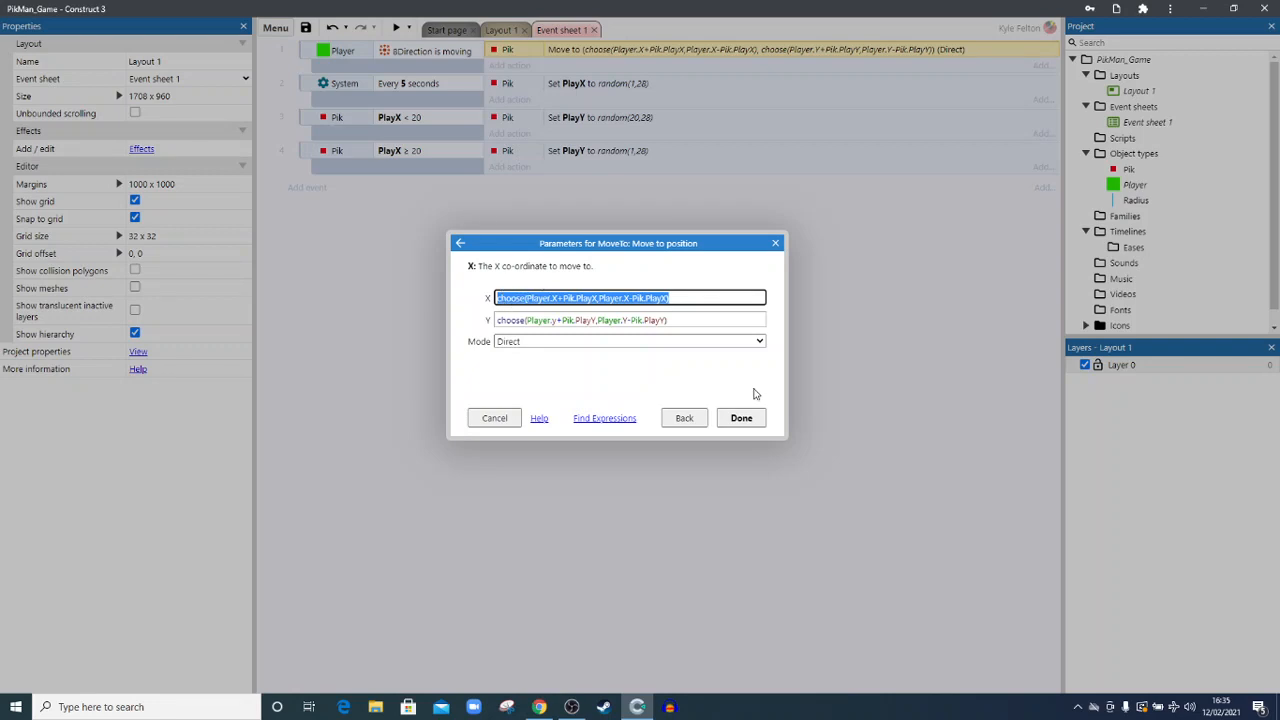
click(750, 422)
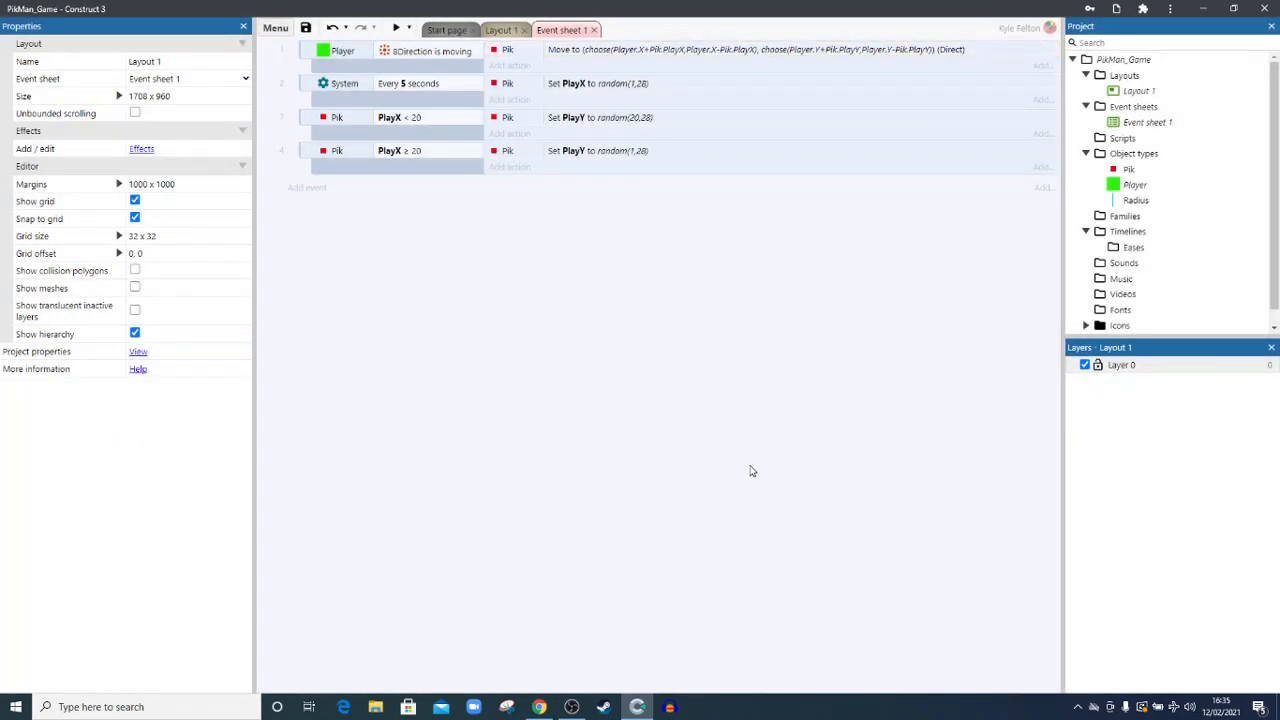
click(497, 32)
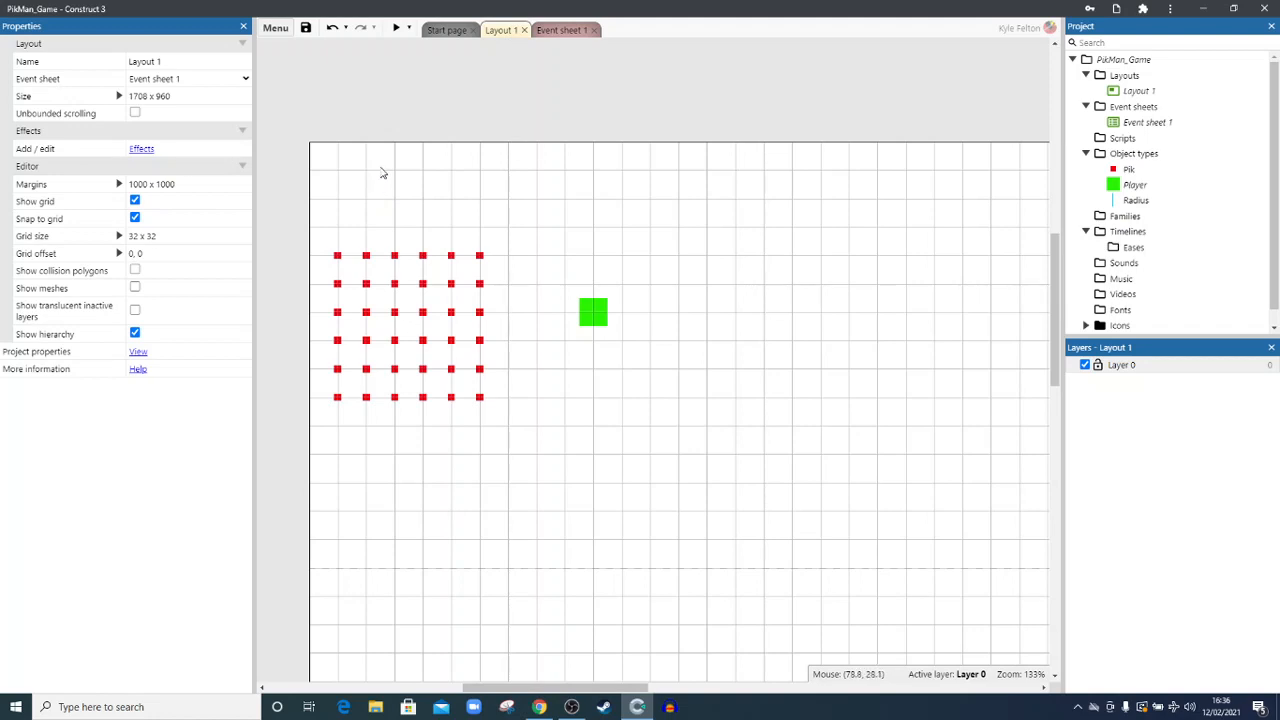
click(573, 706)
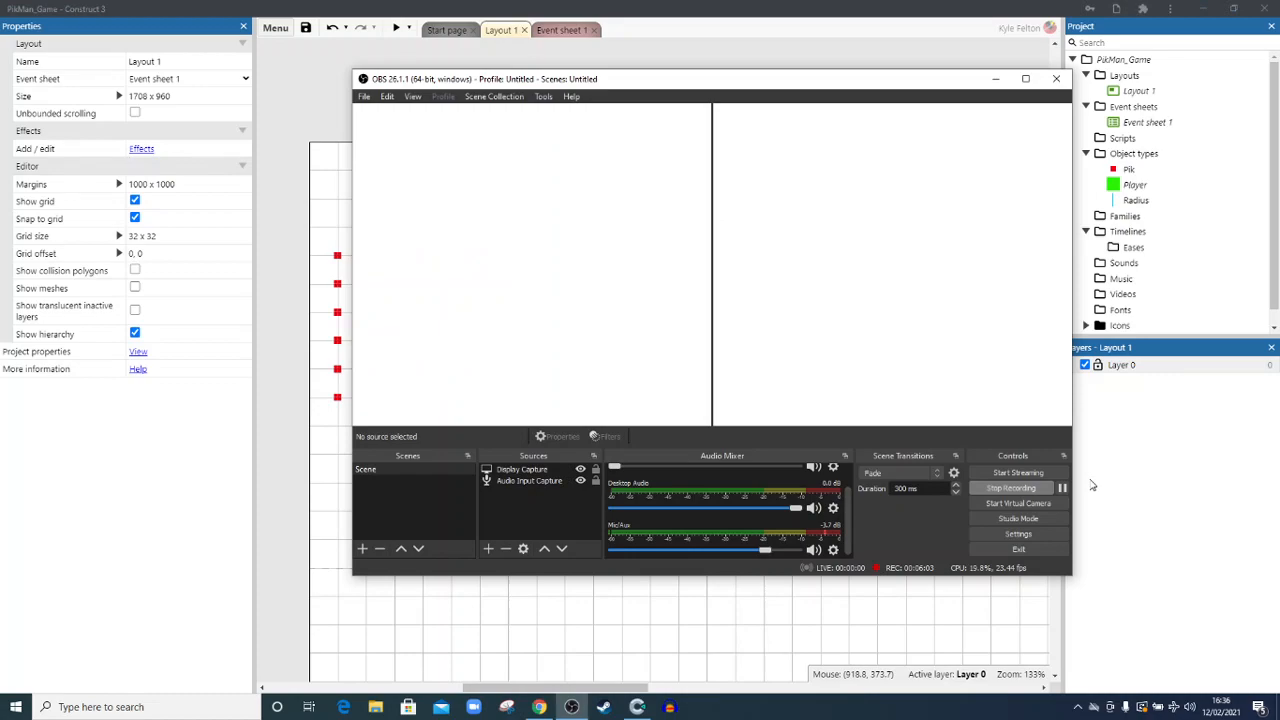